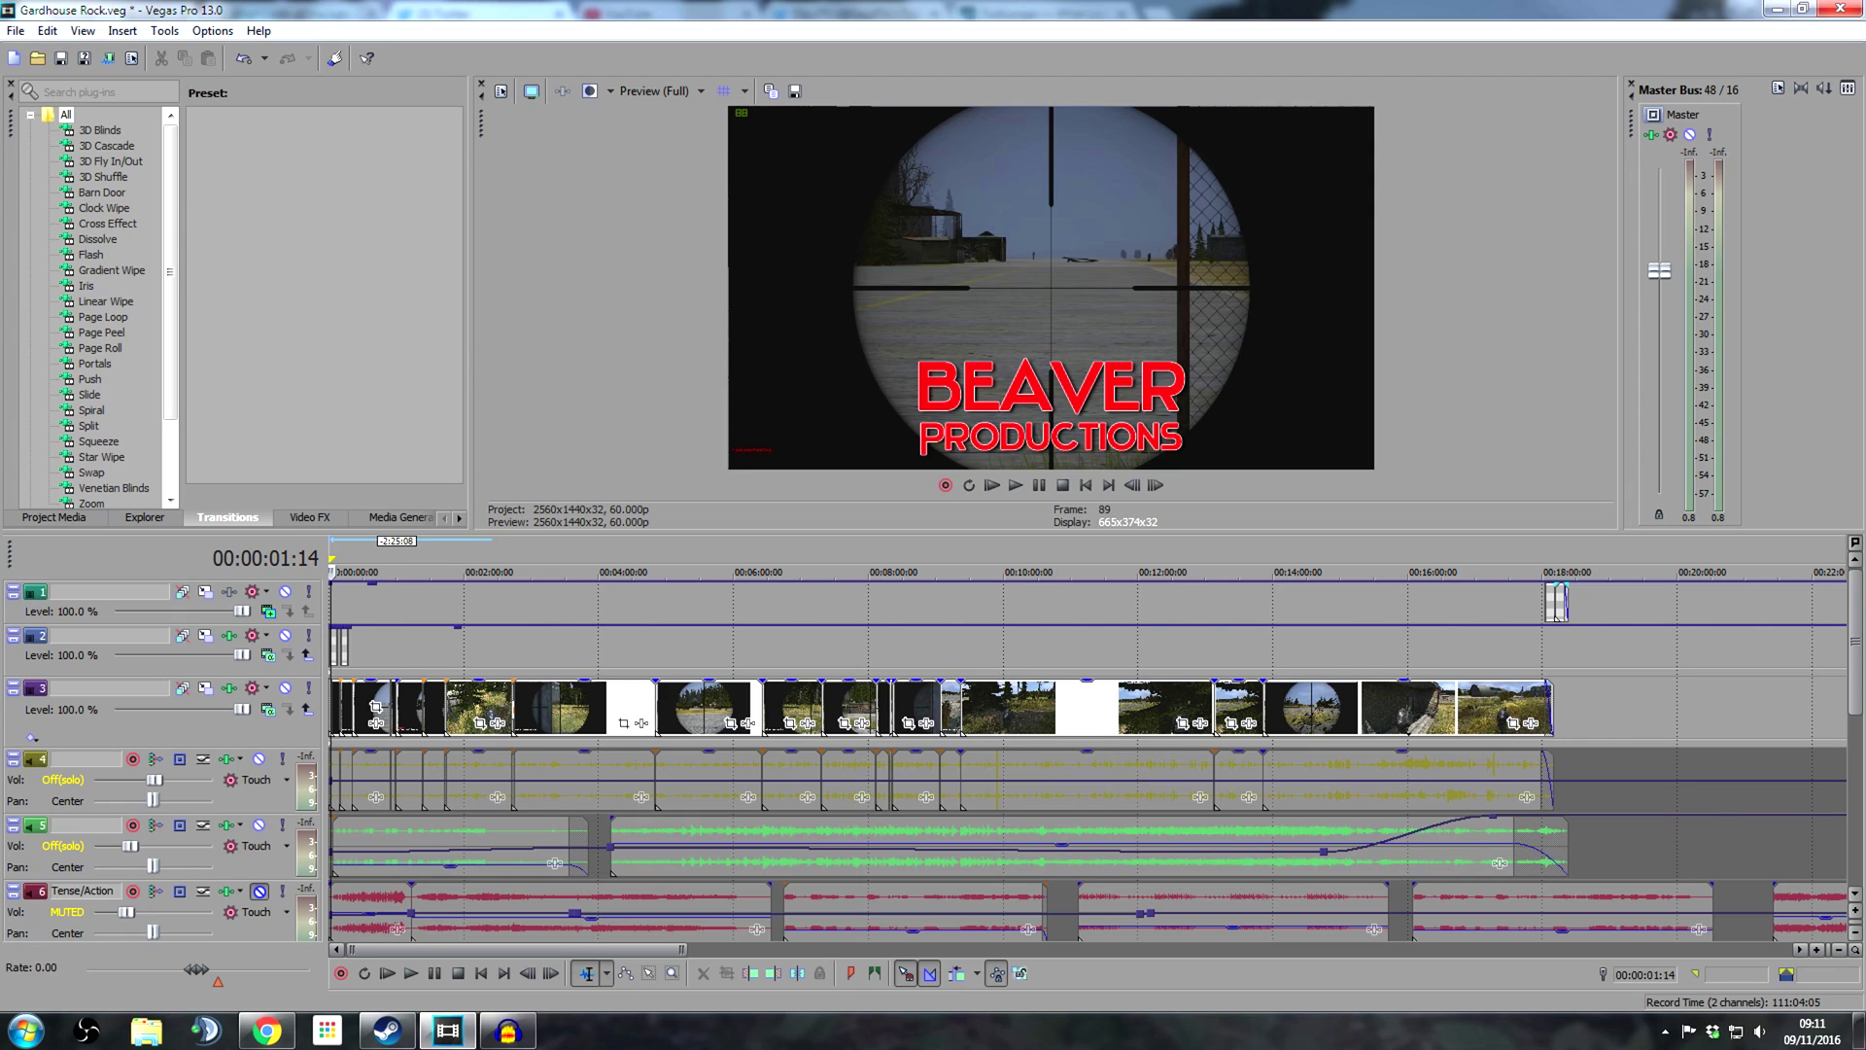
Switch to Chrome to view YouTube's recommended upload bit rates, including 24 Mbps for 1440p high frame rate.
key("alt+Tab")
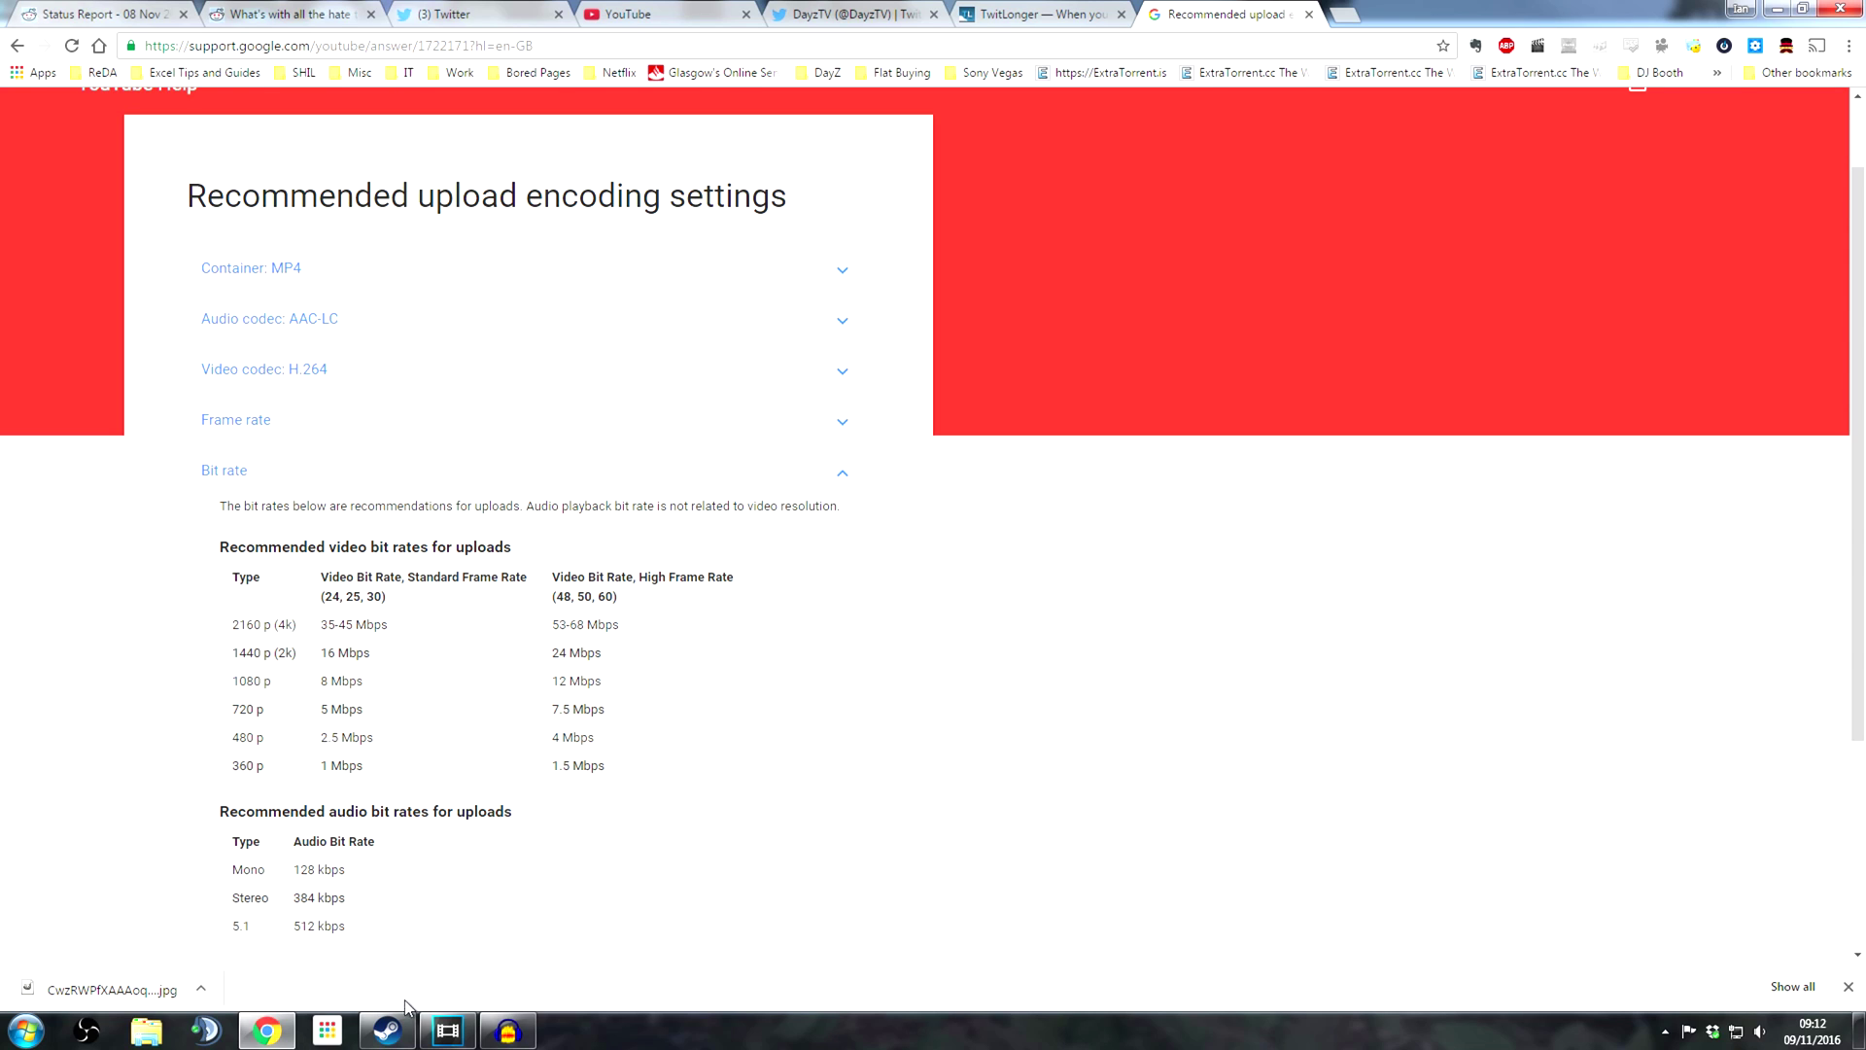
Check the project properties' Video, Audio, Ruler, Summary and Audio CD tabs (2560×1440, 60 fps), then cancel.
left_click(447, 1031)
key("alt+Return")
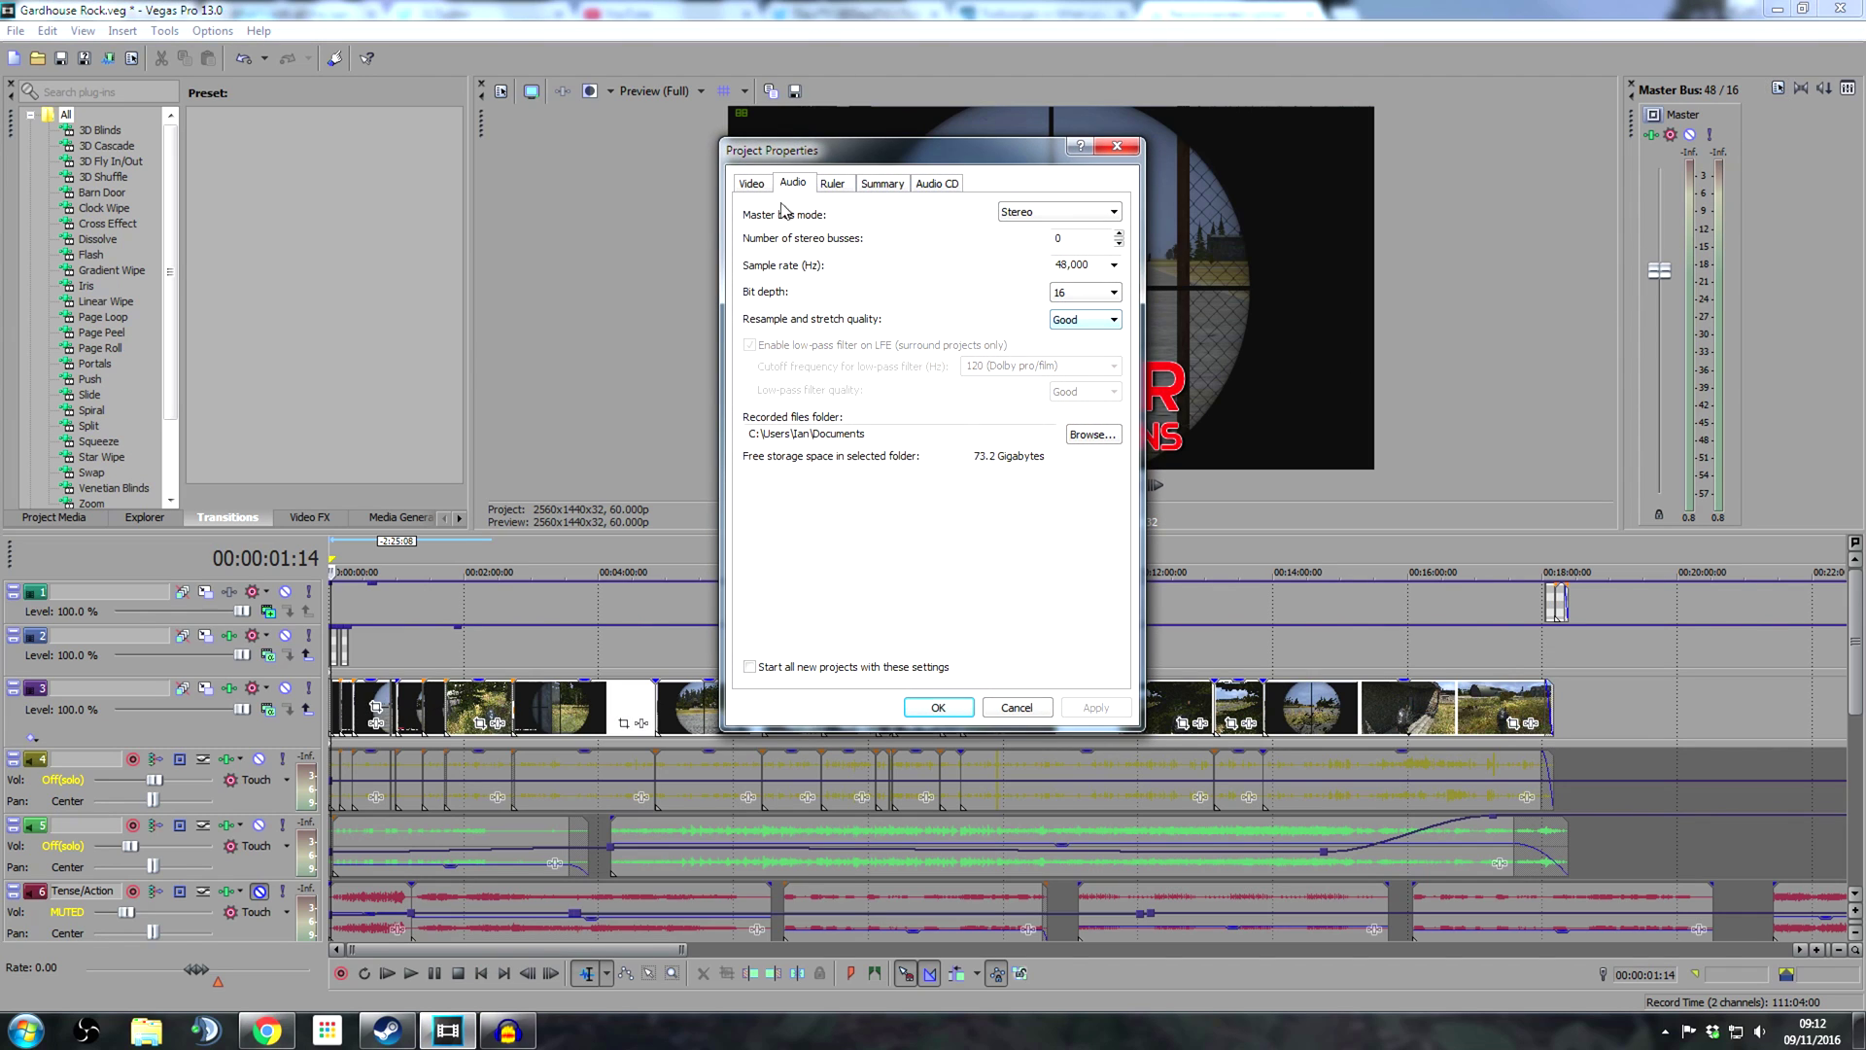
left_click(756, 186)
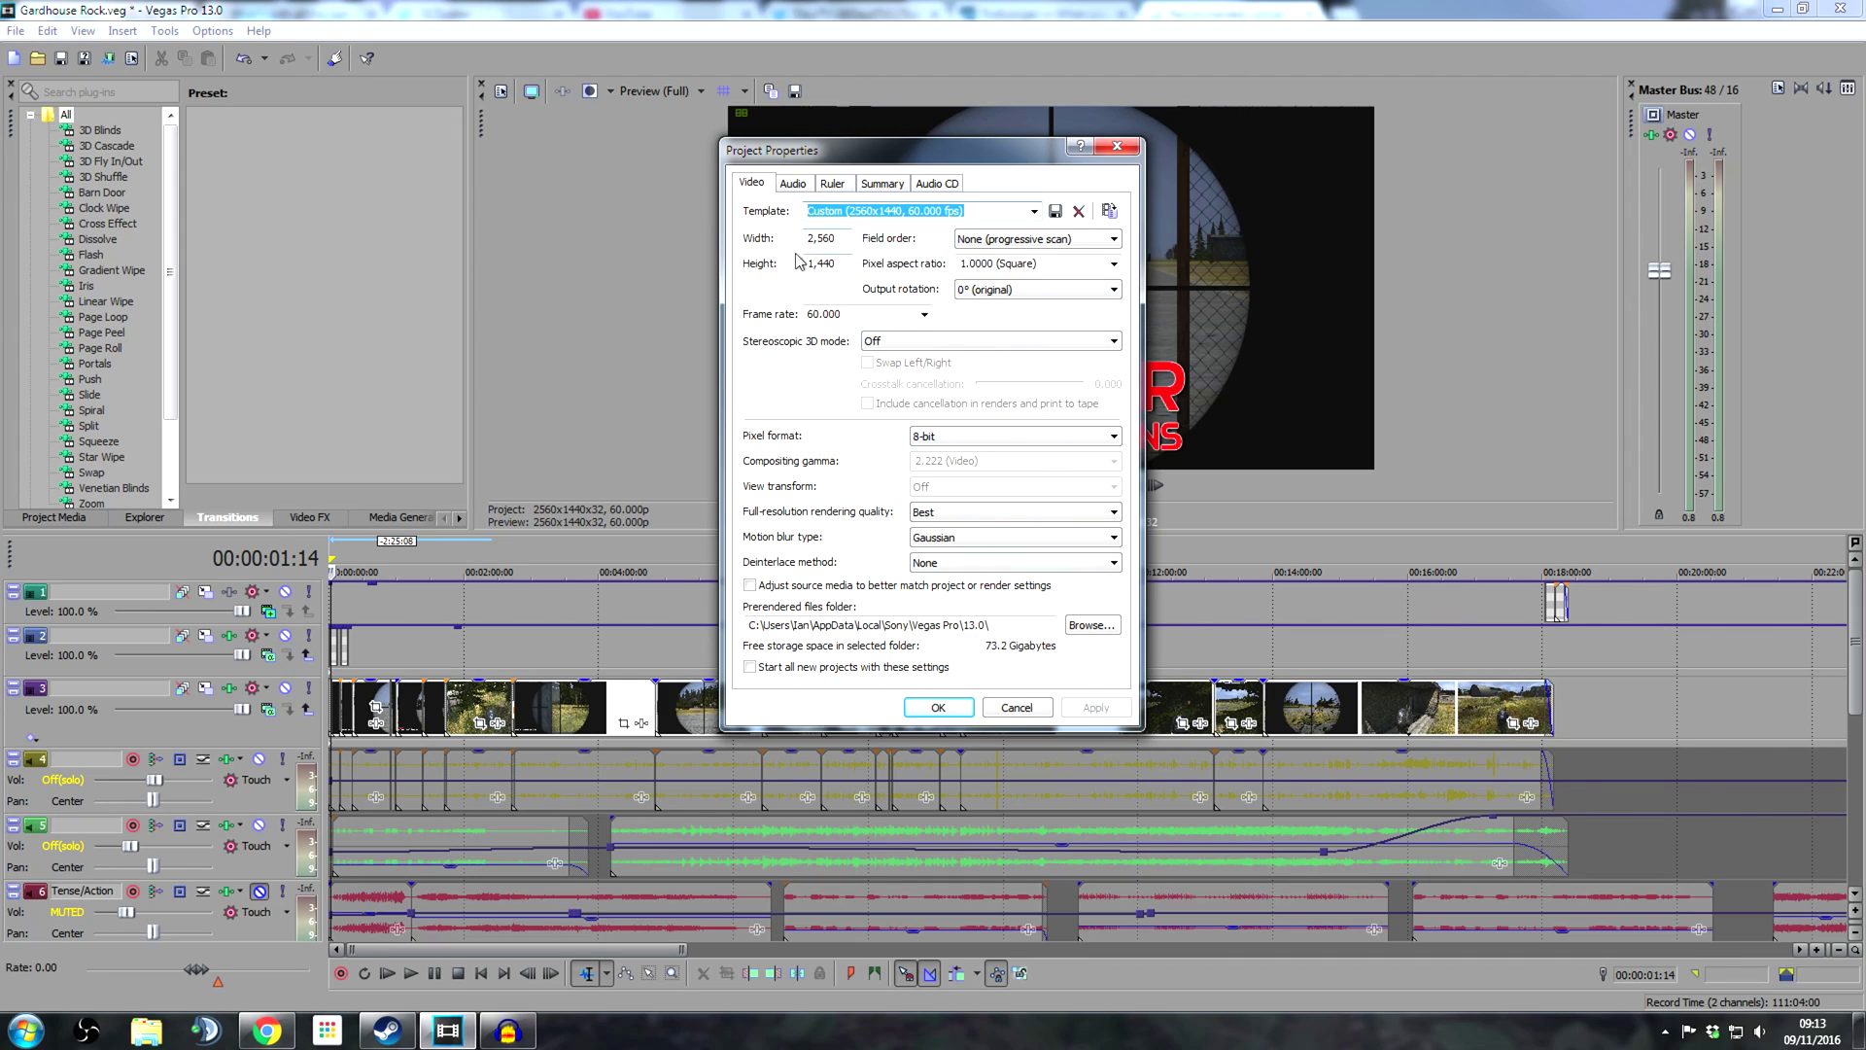
left_click(795, 184)
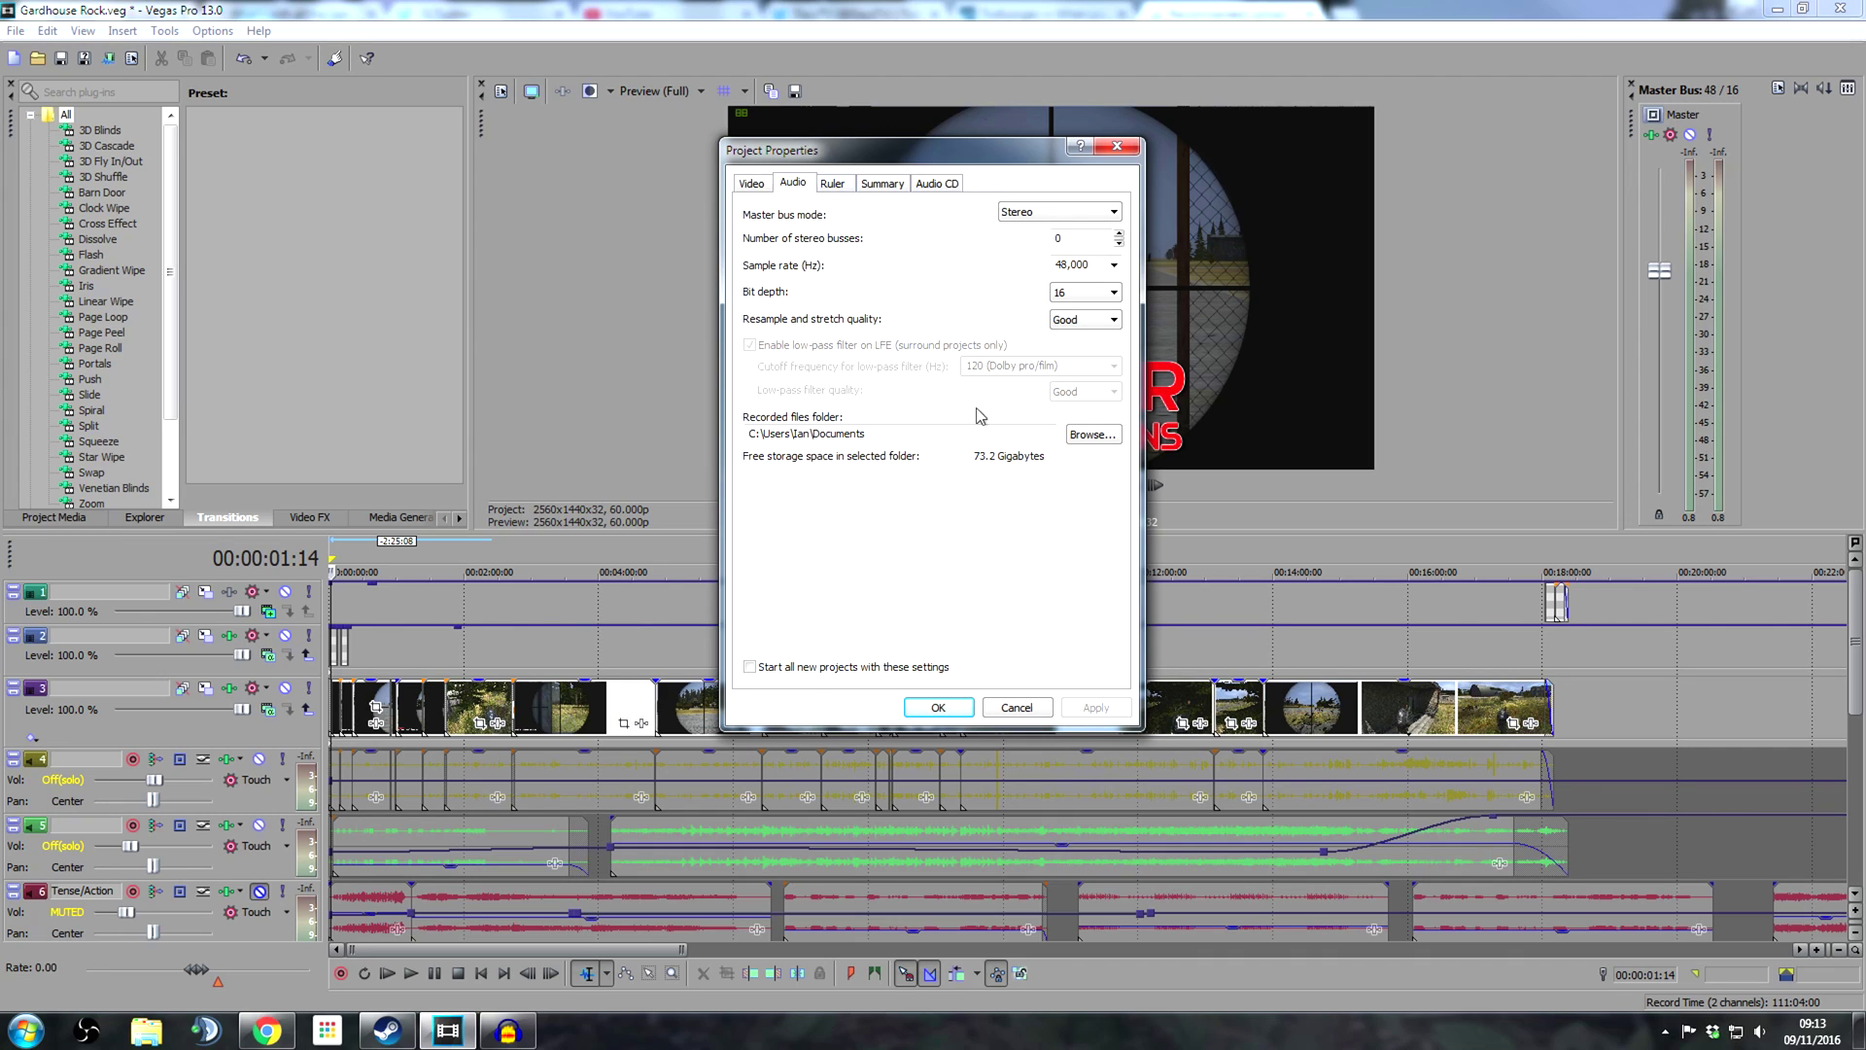
left_click(833, 184)
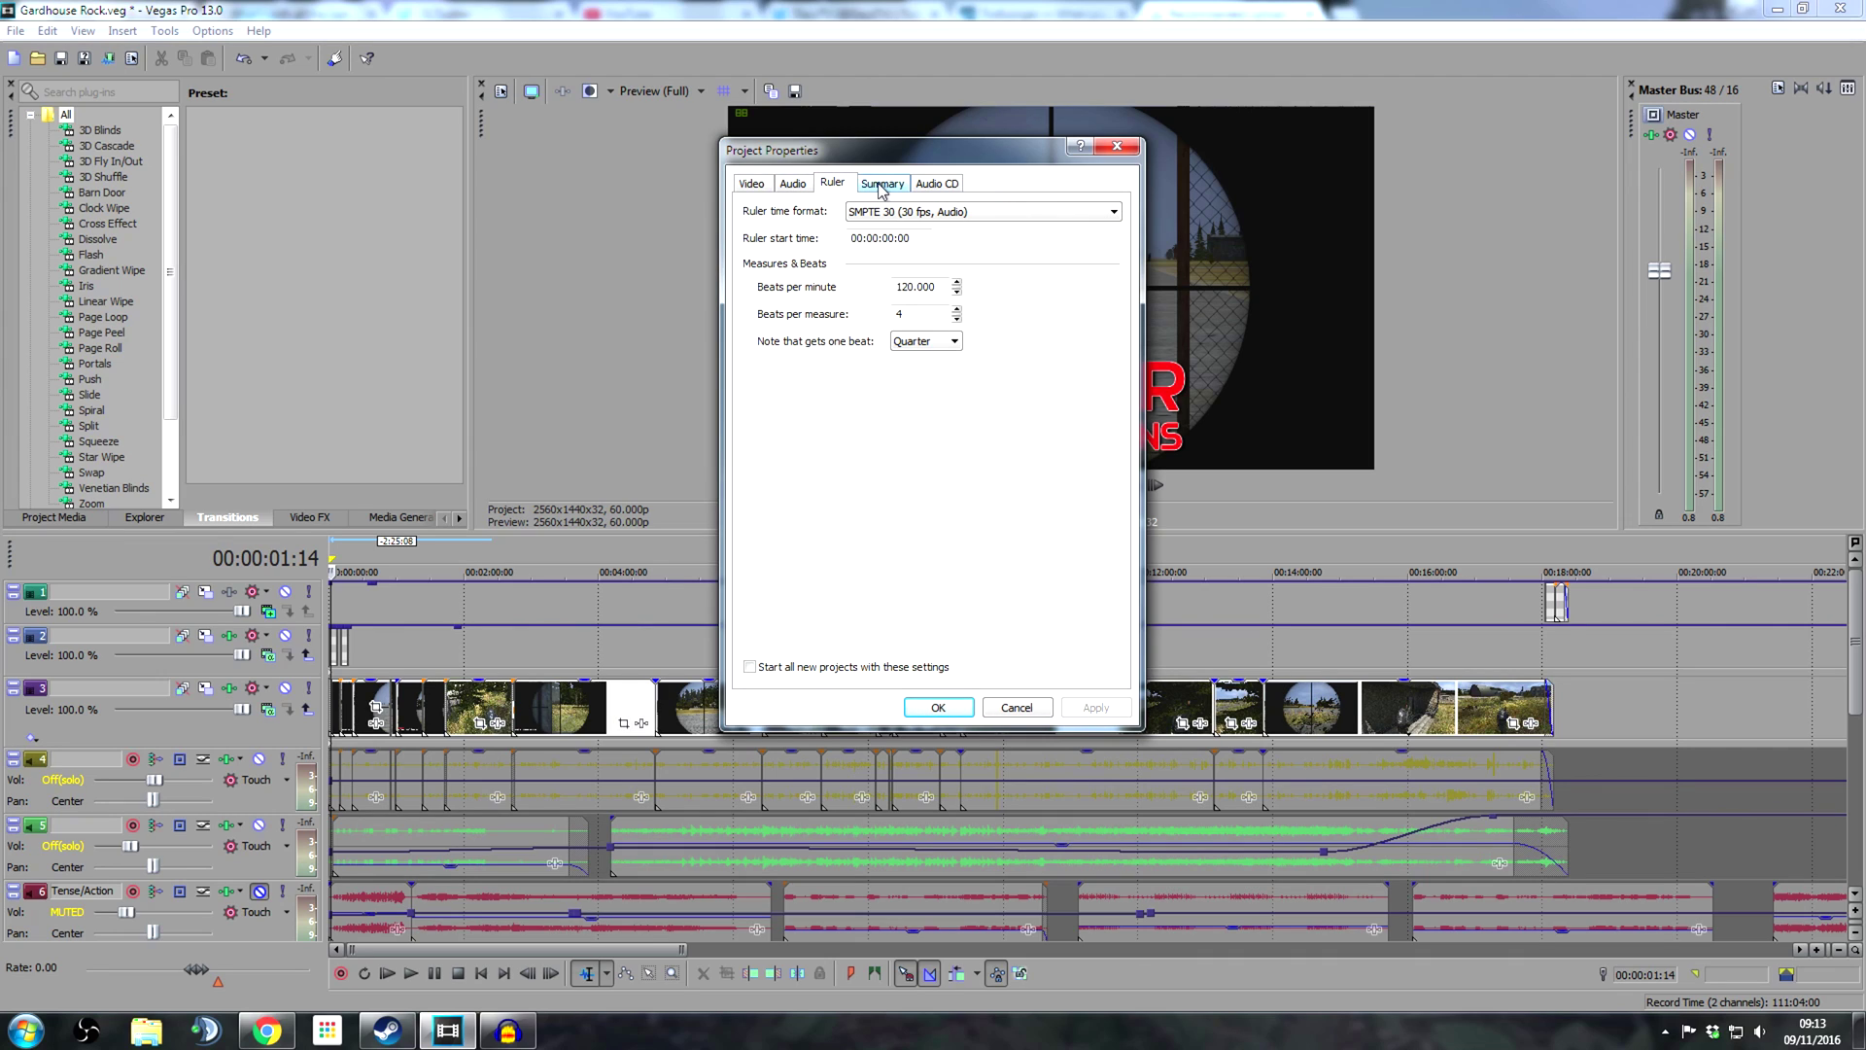
left_click(882, 182)
left_click(936, 184)
left_click(752, 183)
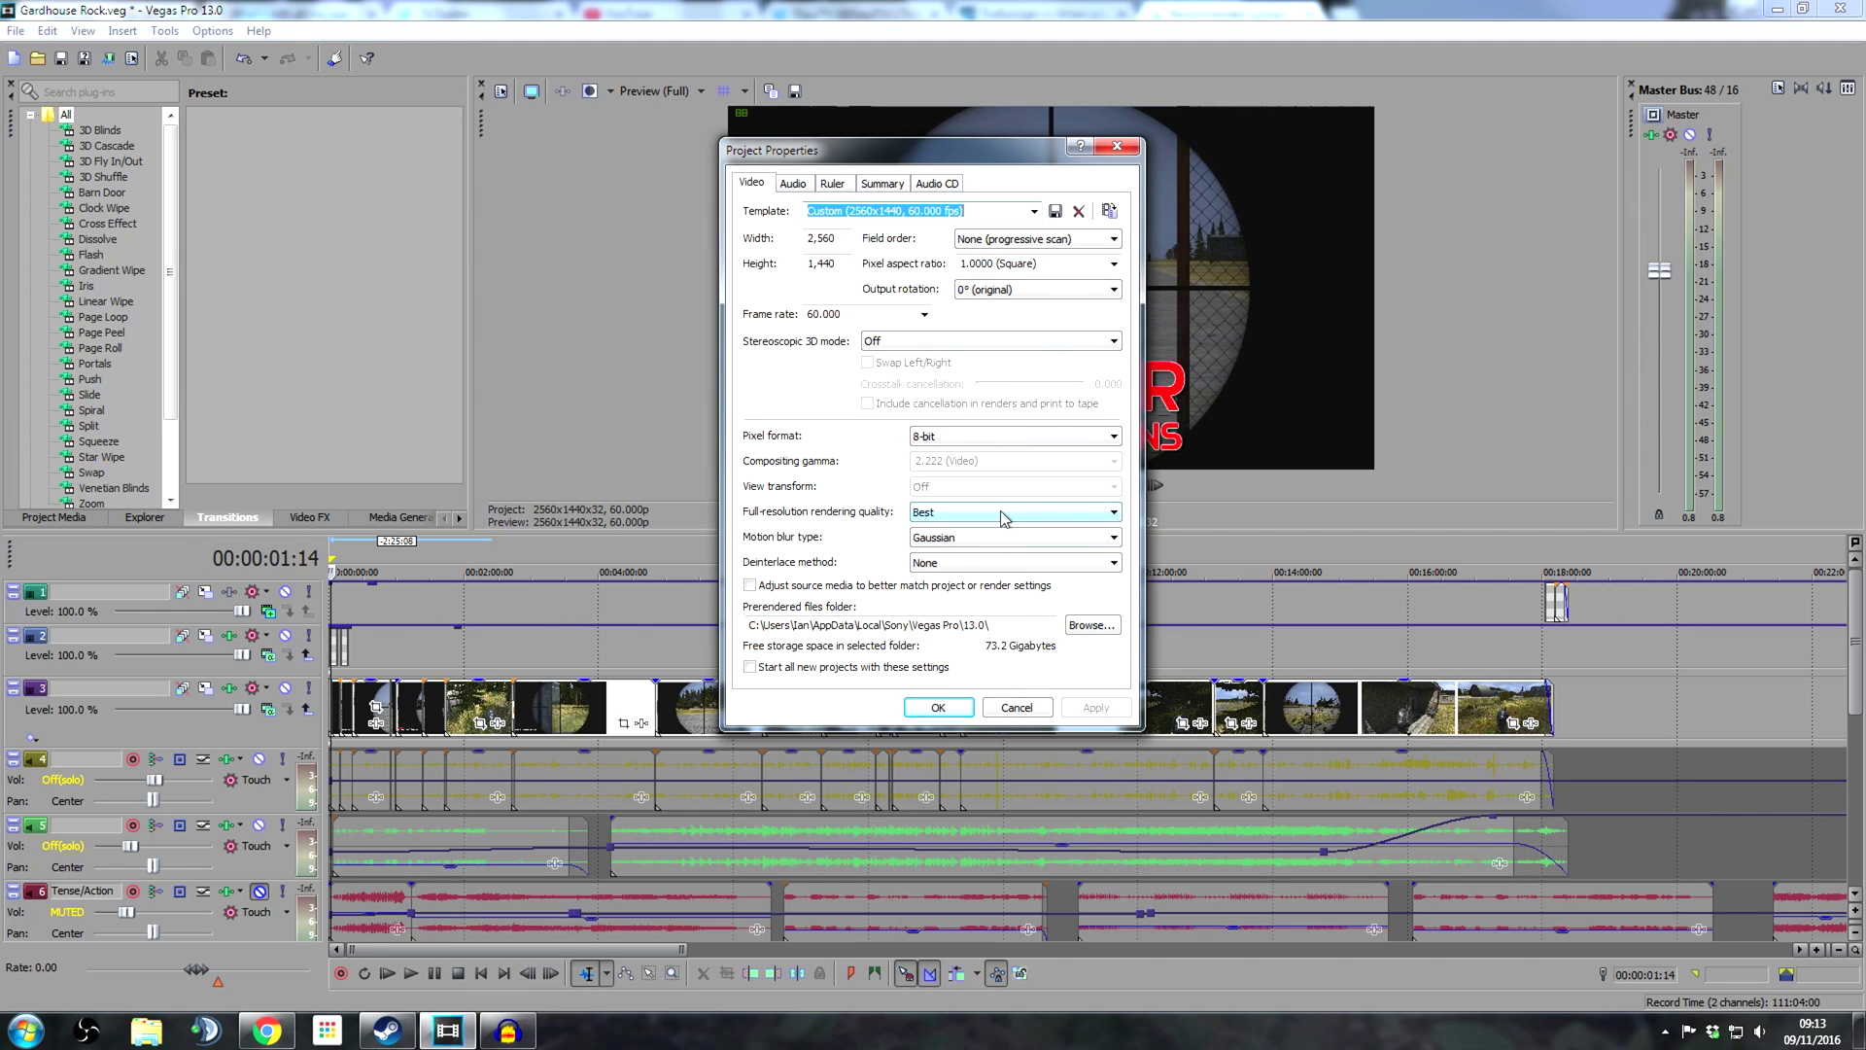
left_click(1016, 708)
In Render As, select the Internet HD 1440p template and open its custom settings.
left_click(16, 30)
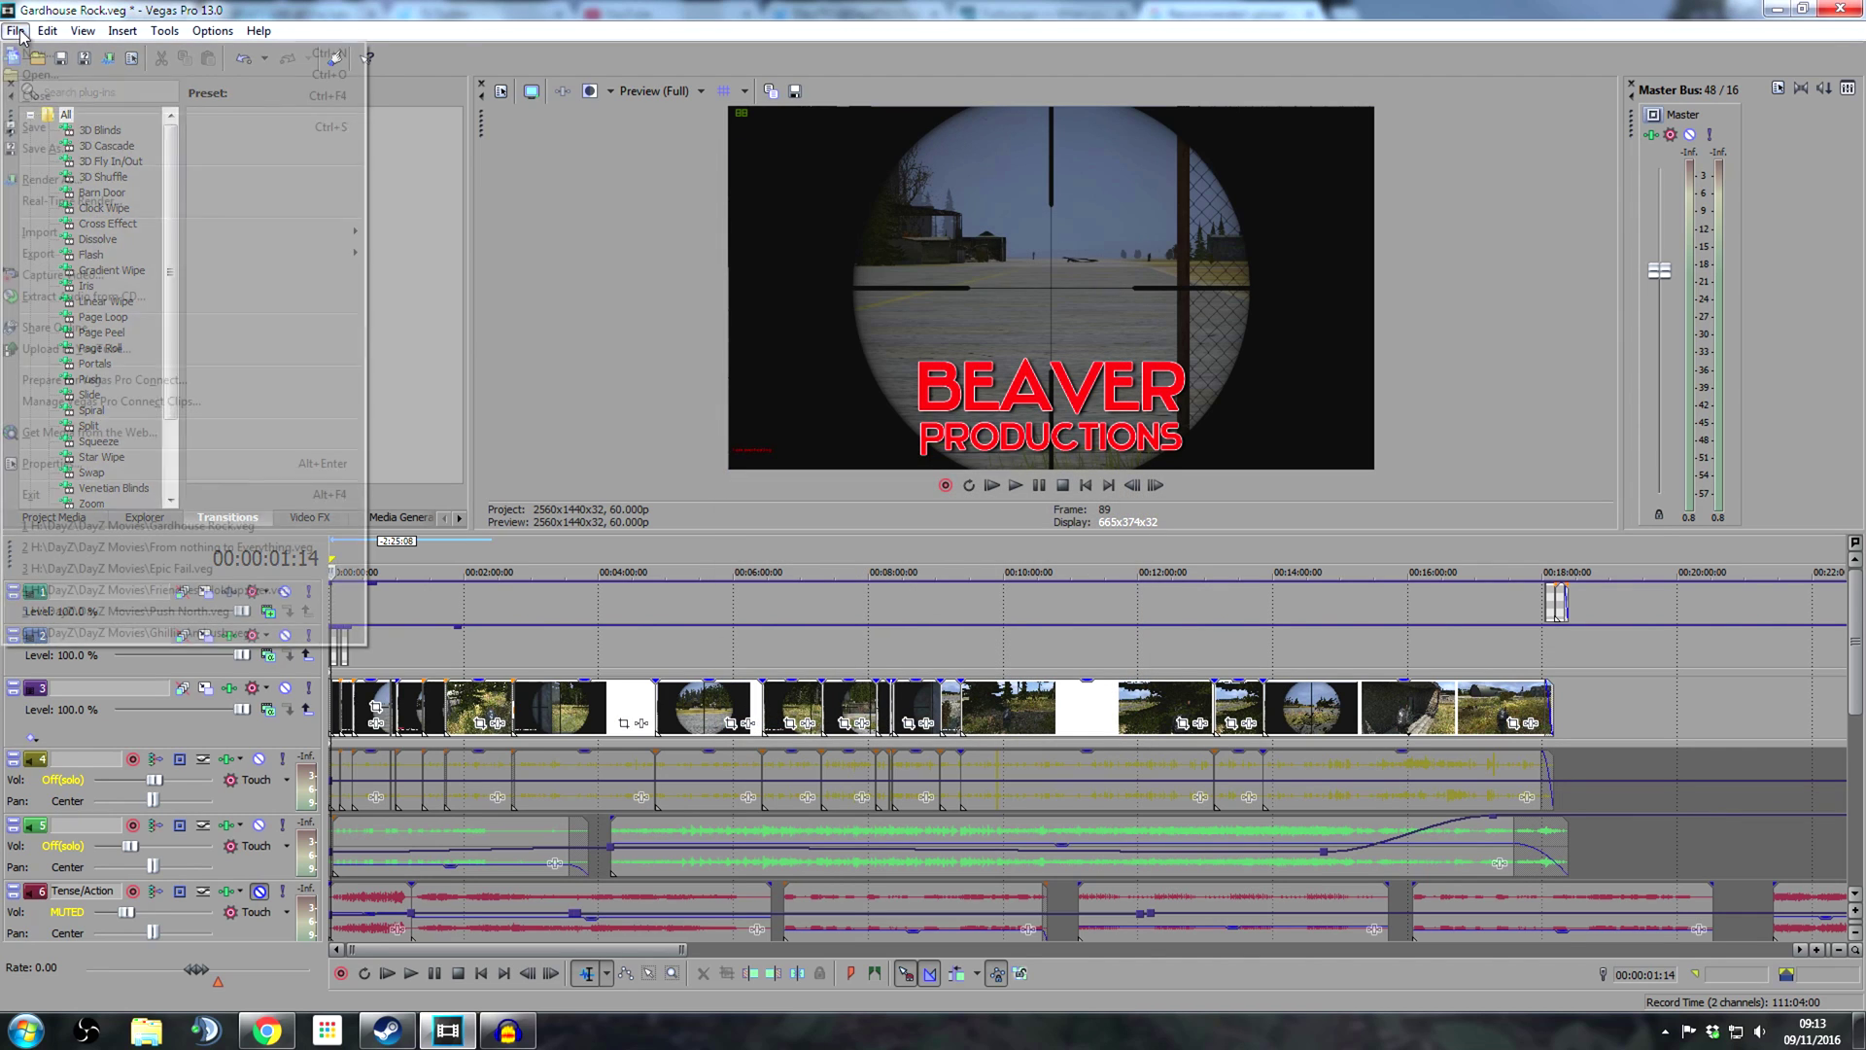
left_click(112, 174)
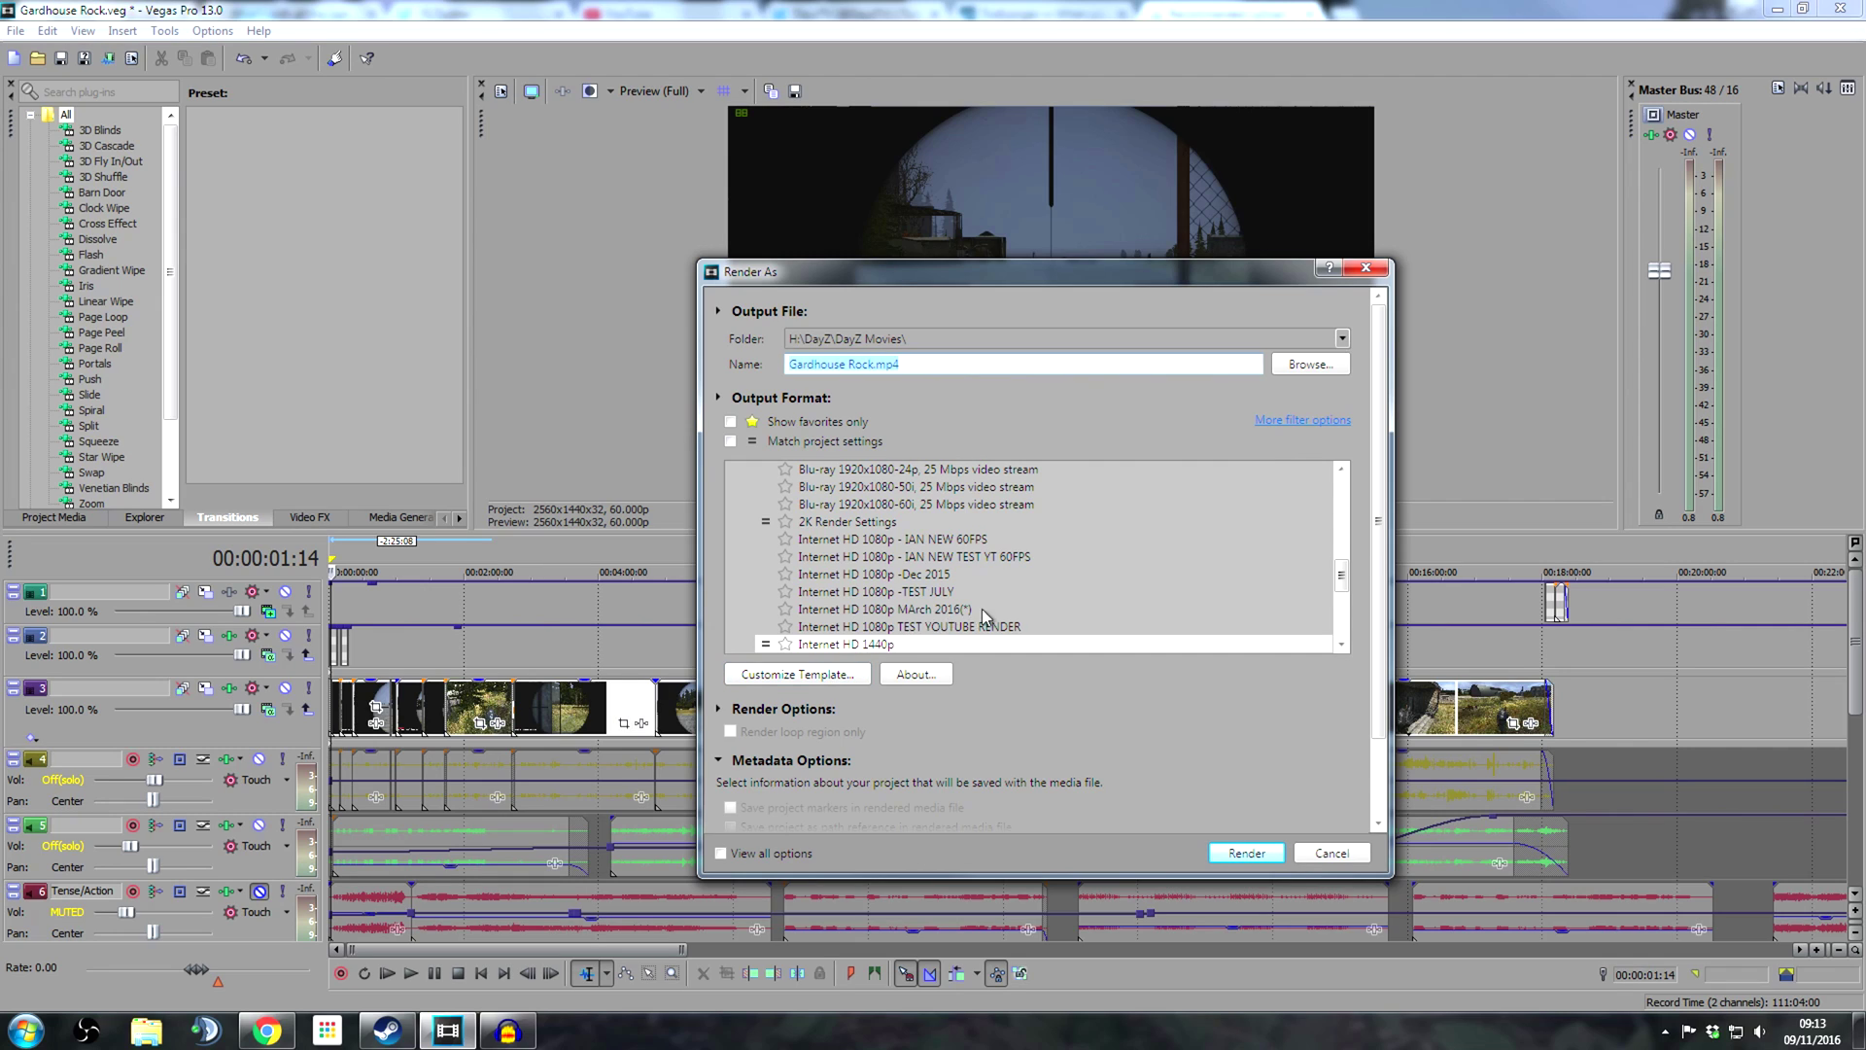
scroll(1011, 612, "down", 1)
mouse_move(1341, 529)
left_mouse_down()
mouse_move(1341, 563)
mouse_move(1341, 546)
left_mouse_up()
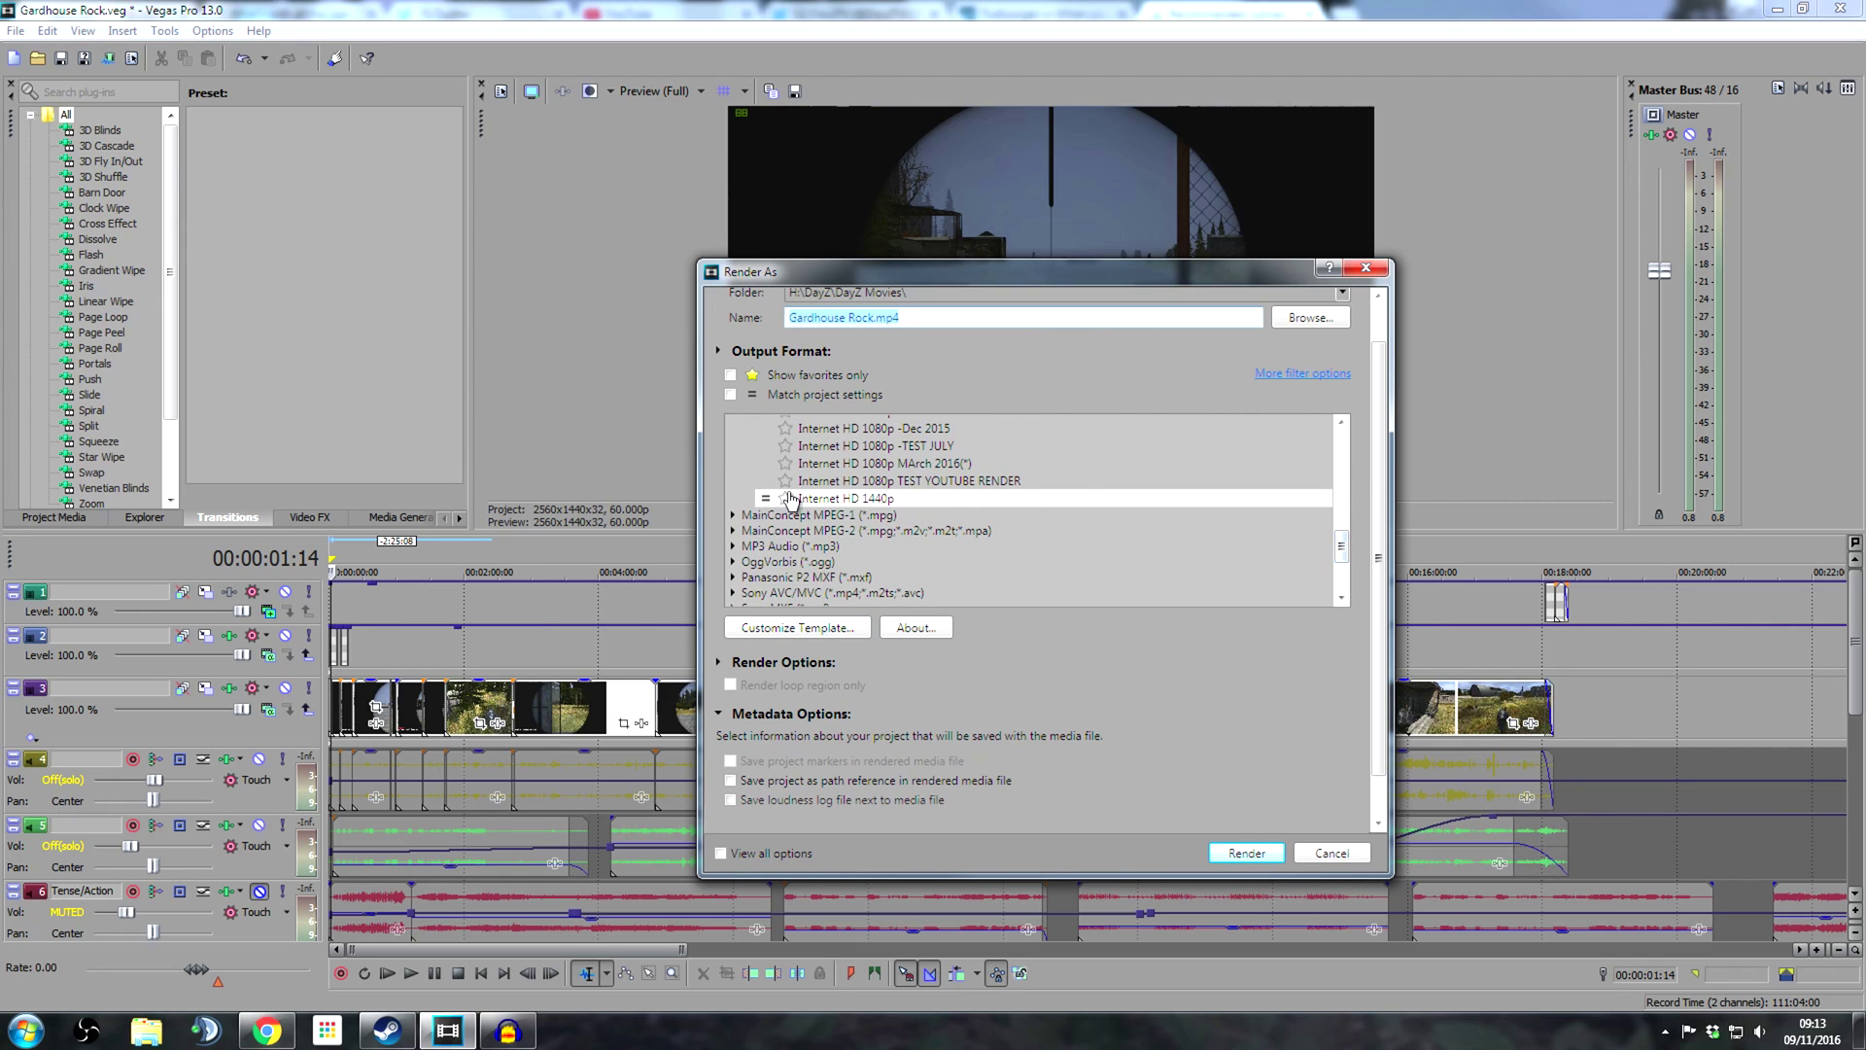
left_click(820, 630)
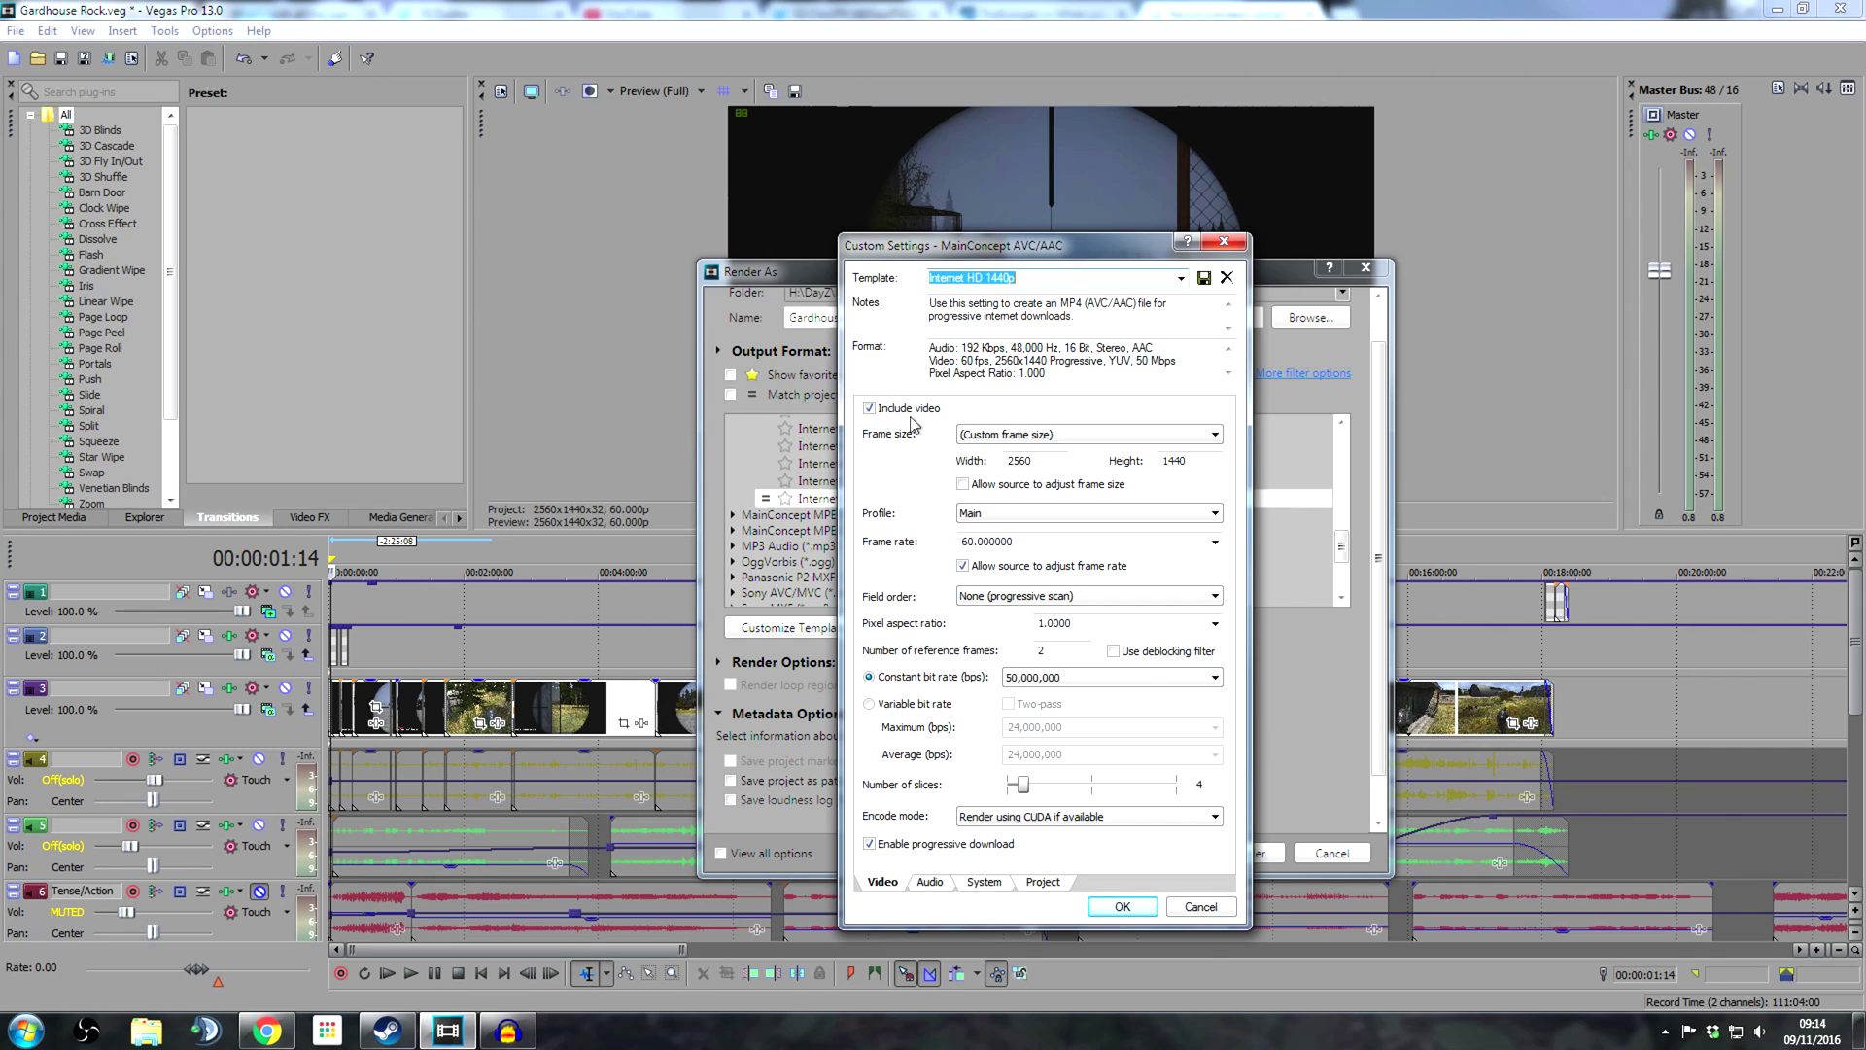
Confirm the template's 2560×1440 custom frame size and keep the CUDA encode mode.
left_click(1146, 436)
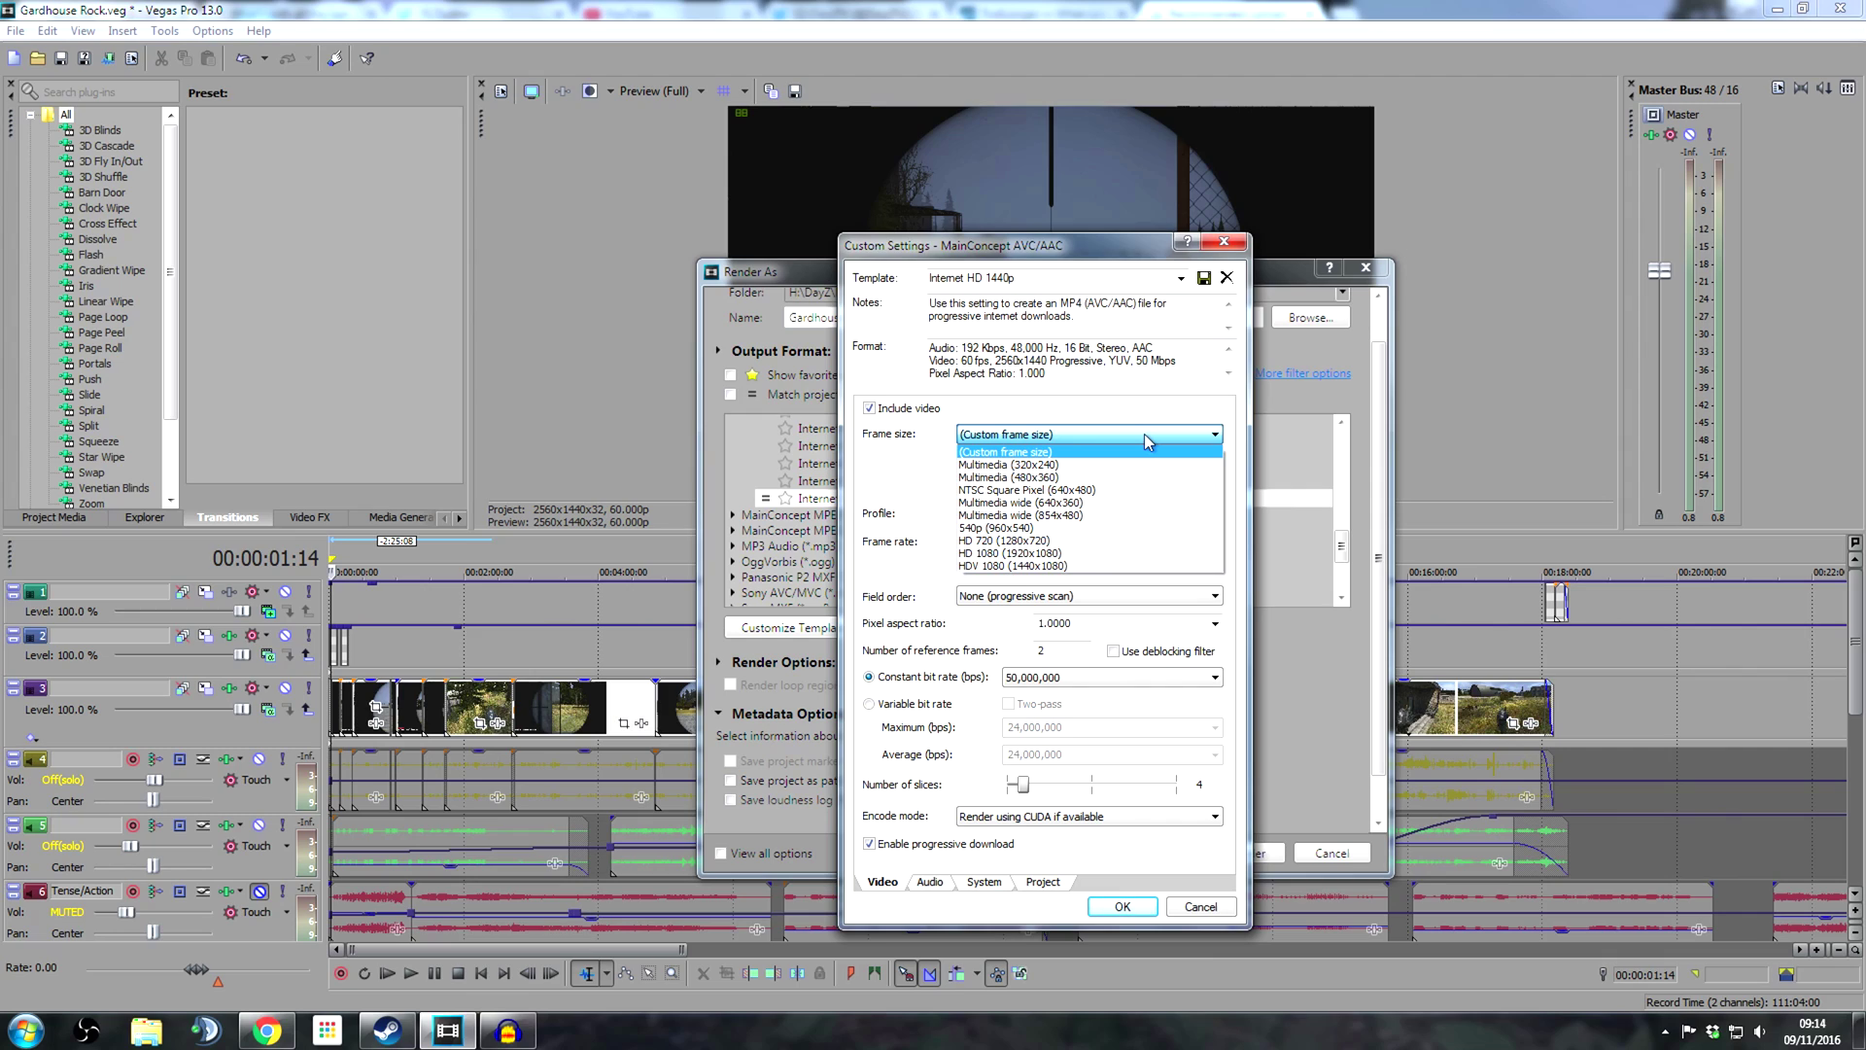
left_click(1145, 433)
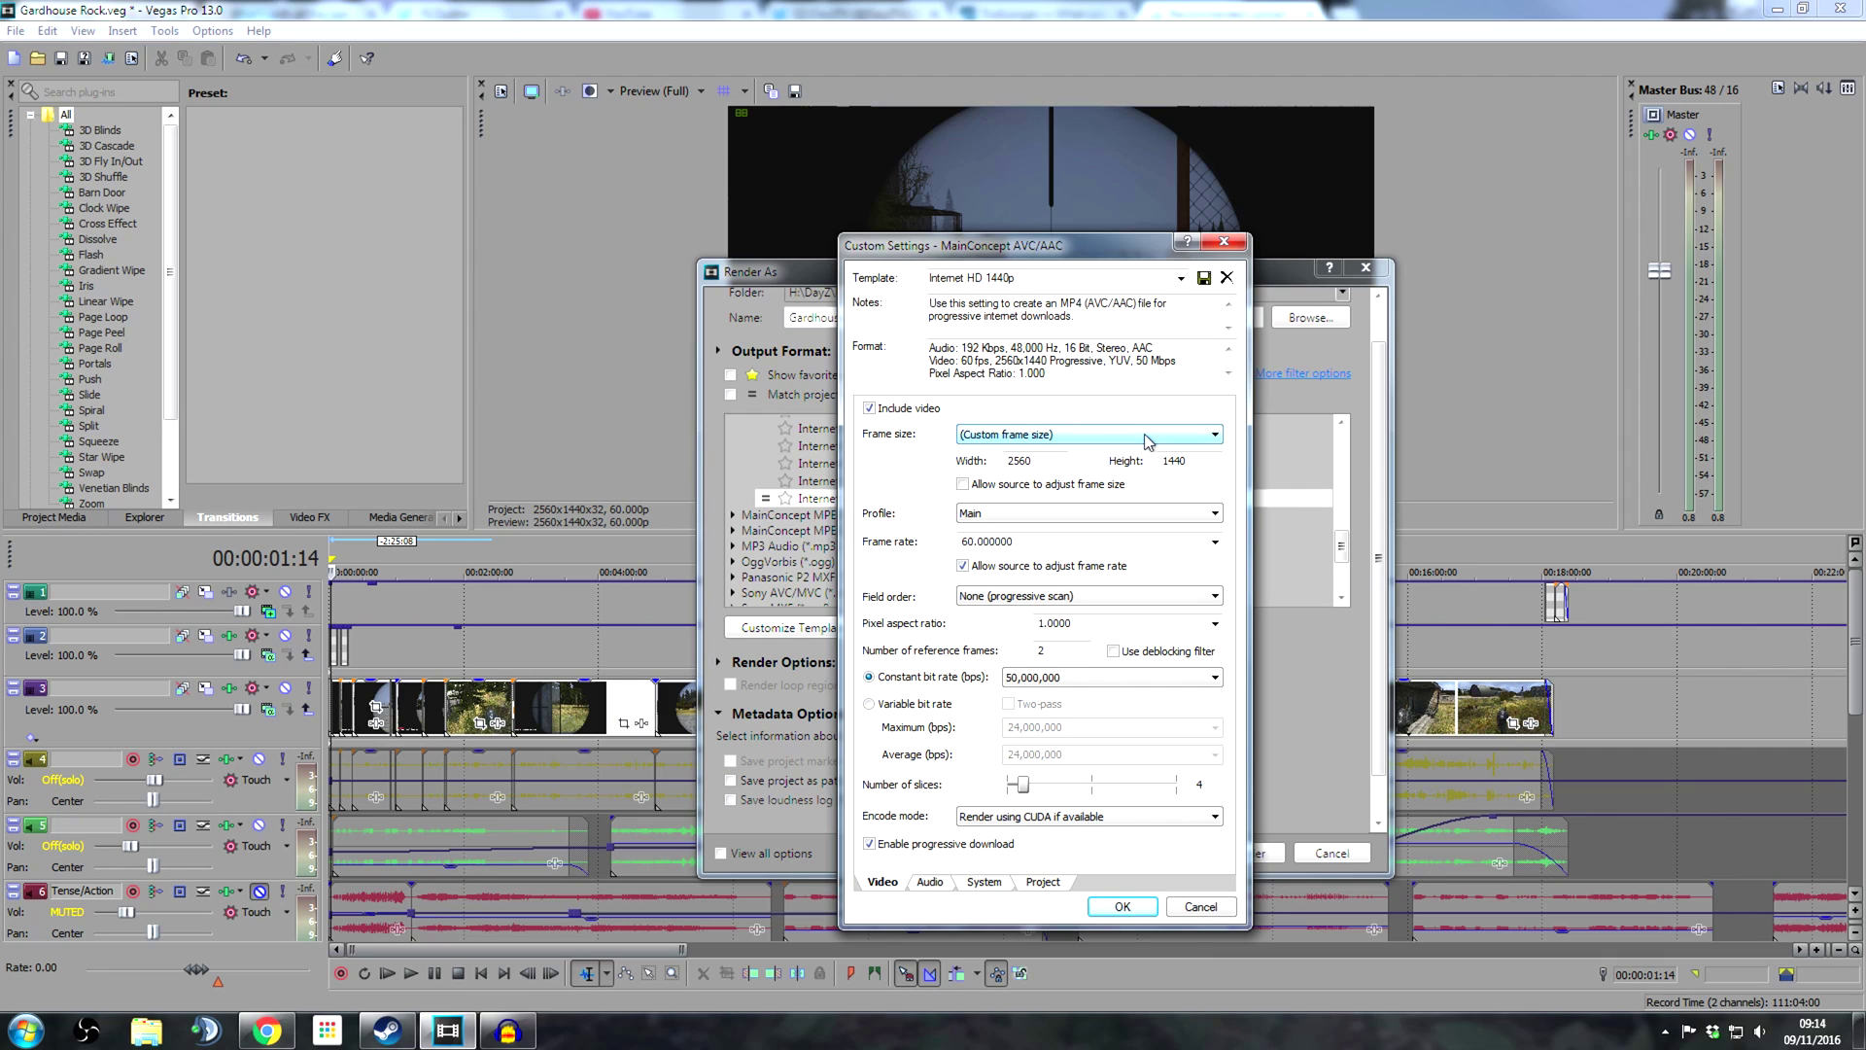
double_click(1016, 462)
double_click(1169, 461)
left_click(1210, 820)
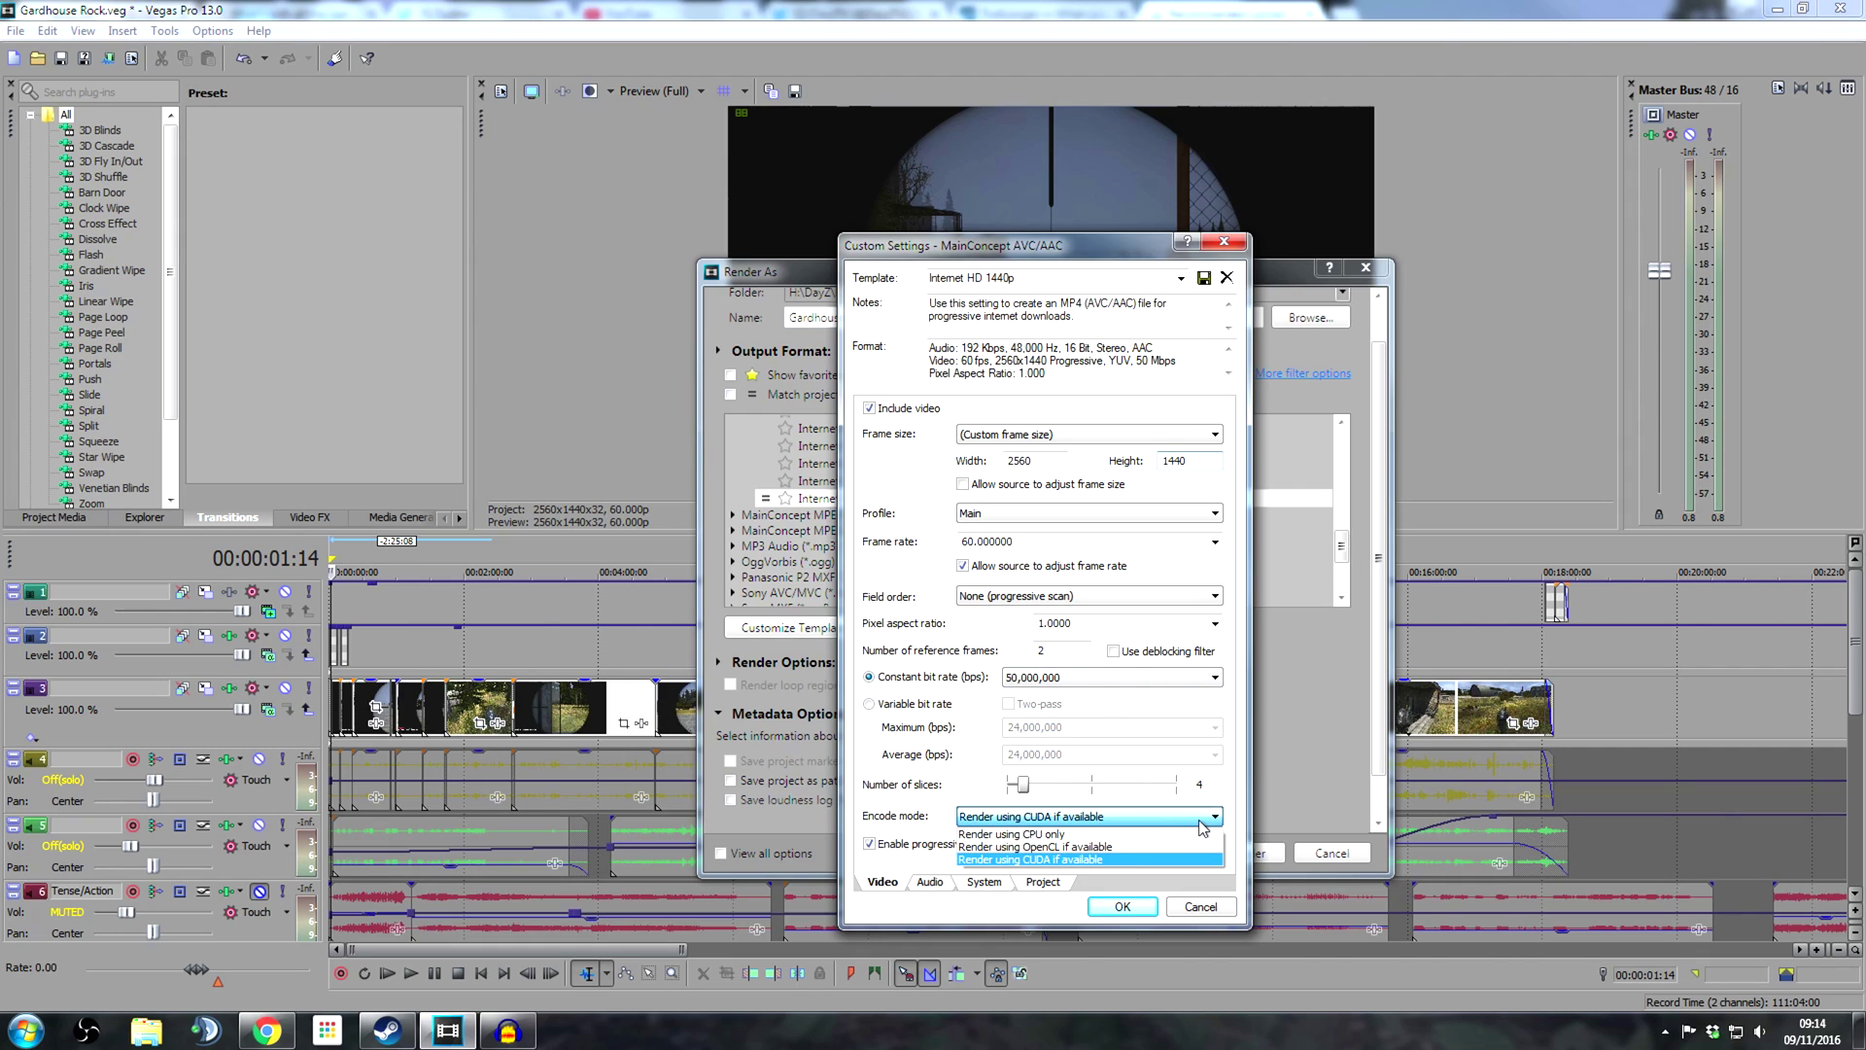
left_click(1210, 821)
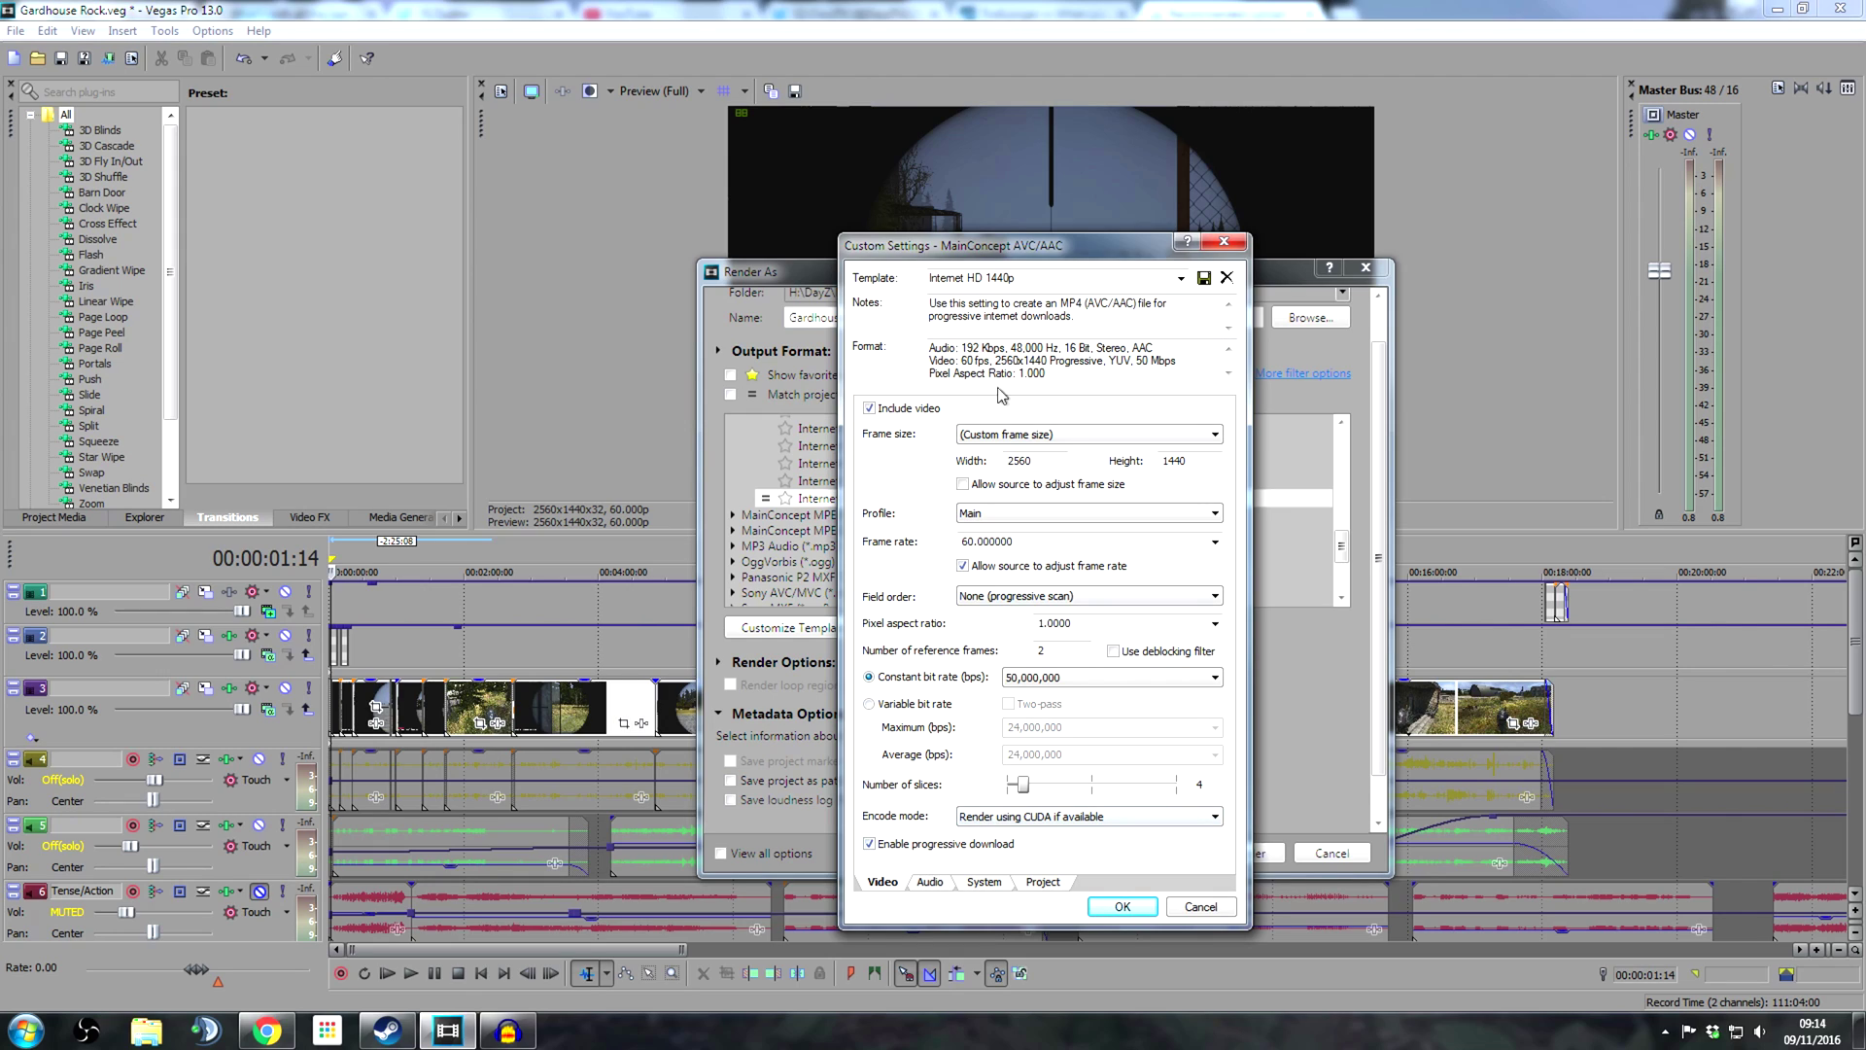
Look through the template's Audio, System and Project tabs, then return to Video.
left_click(933, 883)
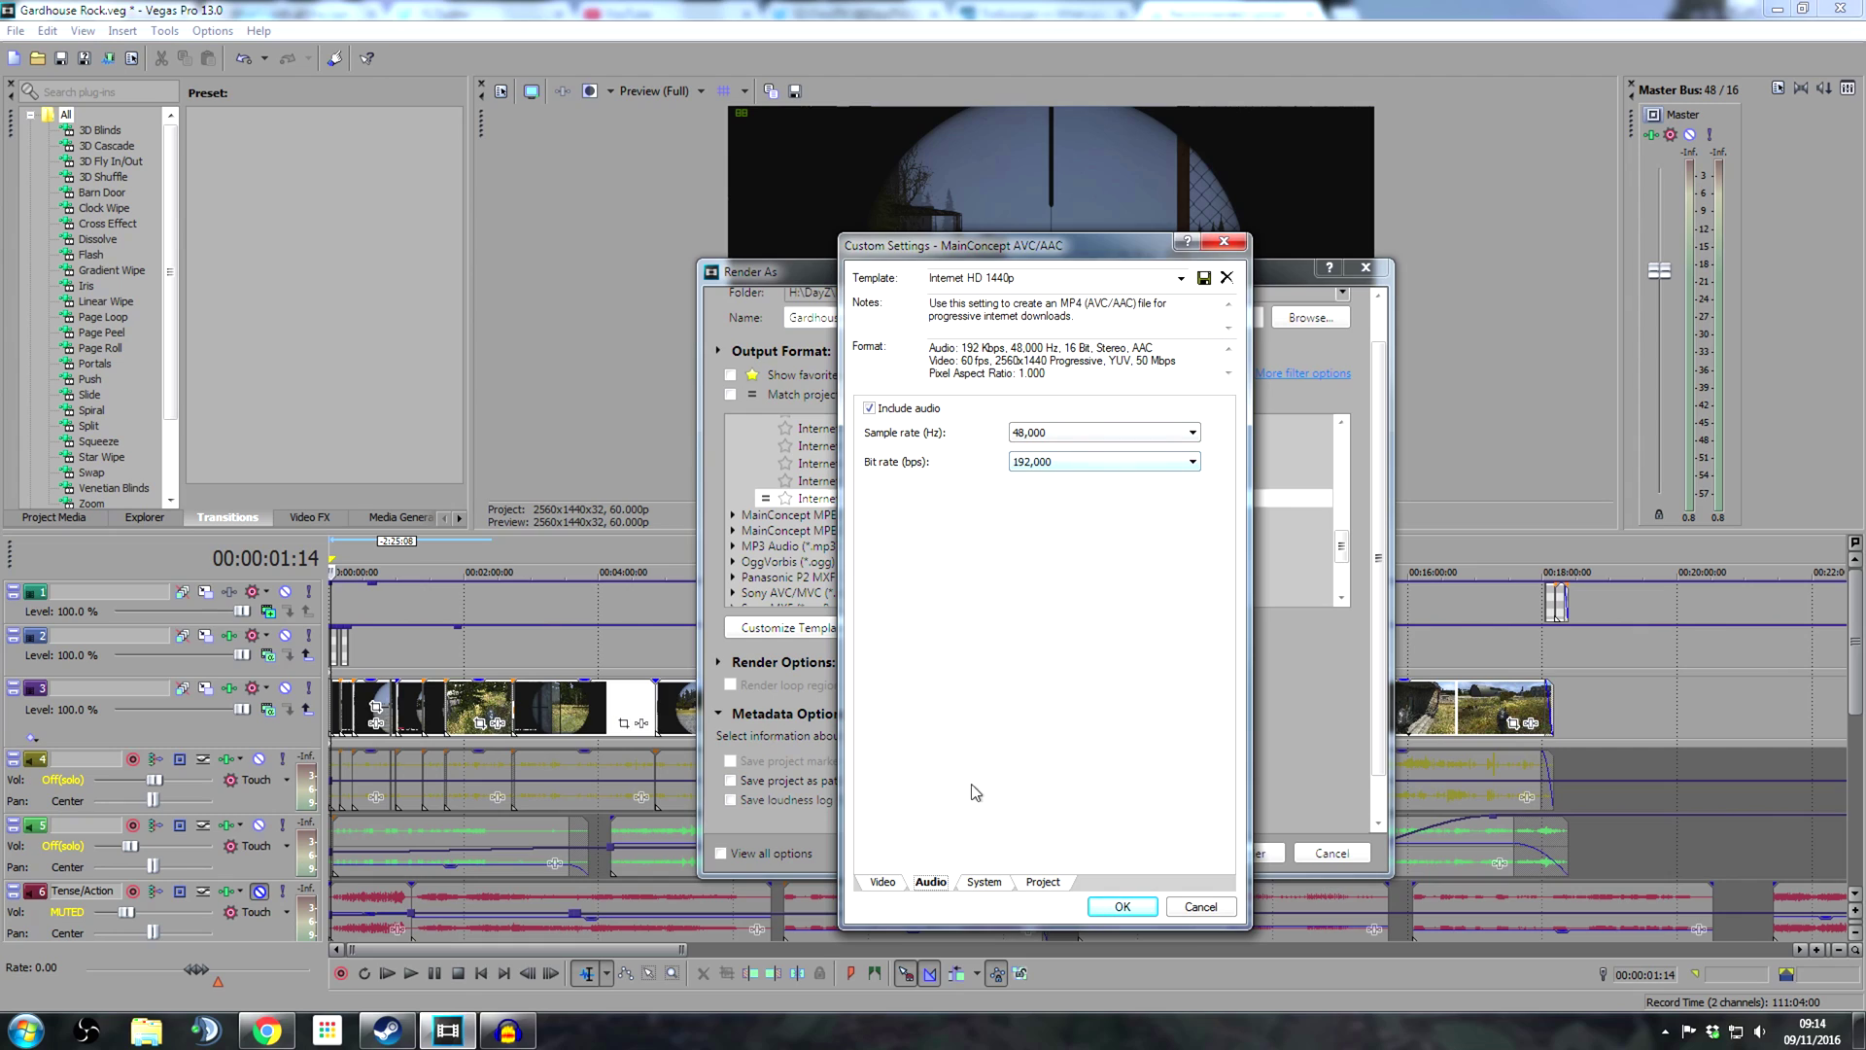
left_click(984, 883)
left_click(1043, 882)
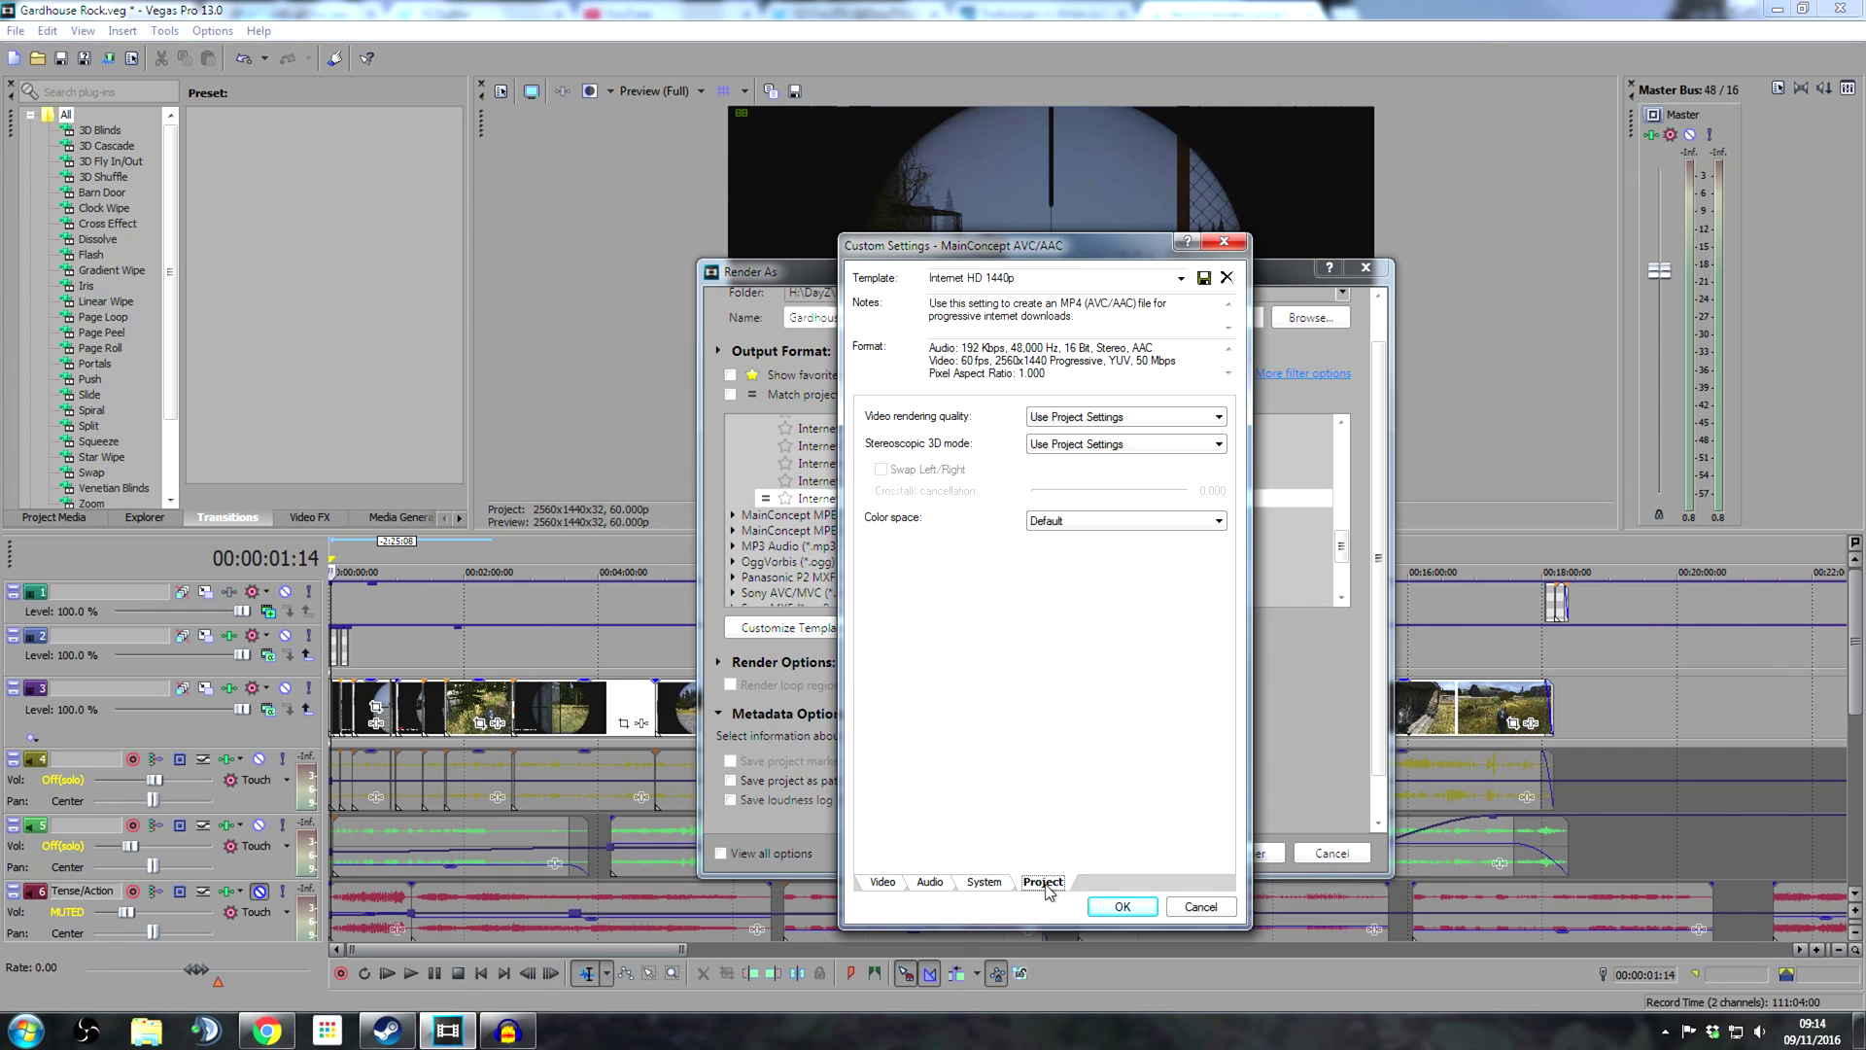
left_click(985, 883)
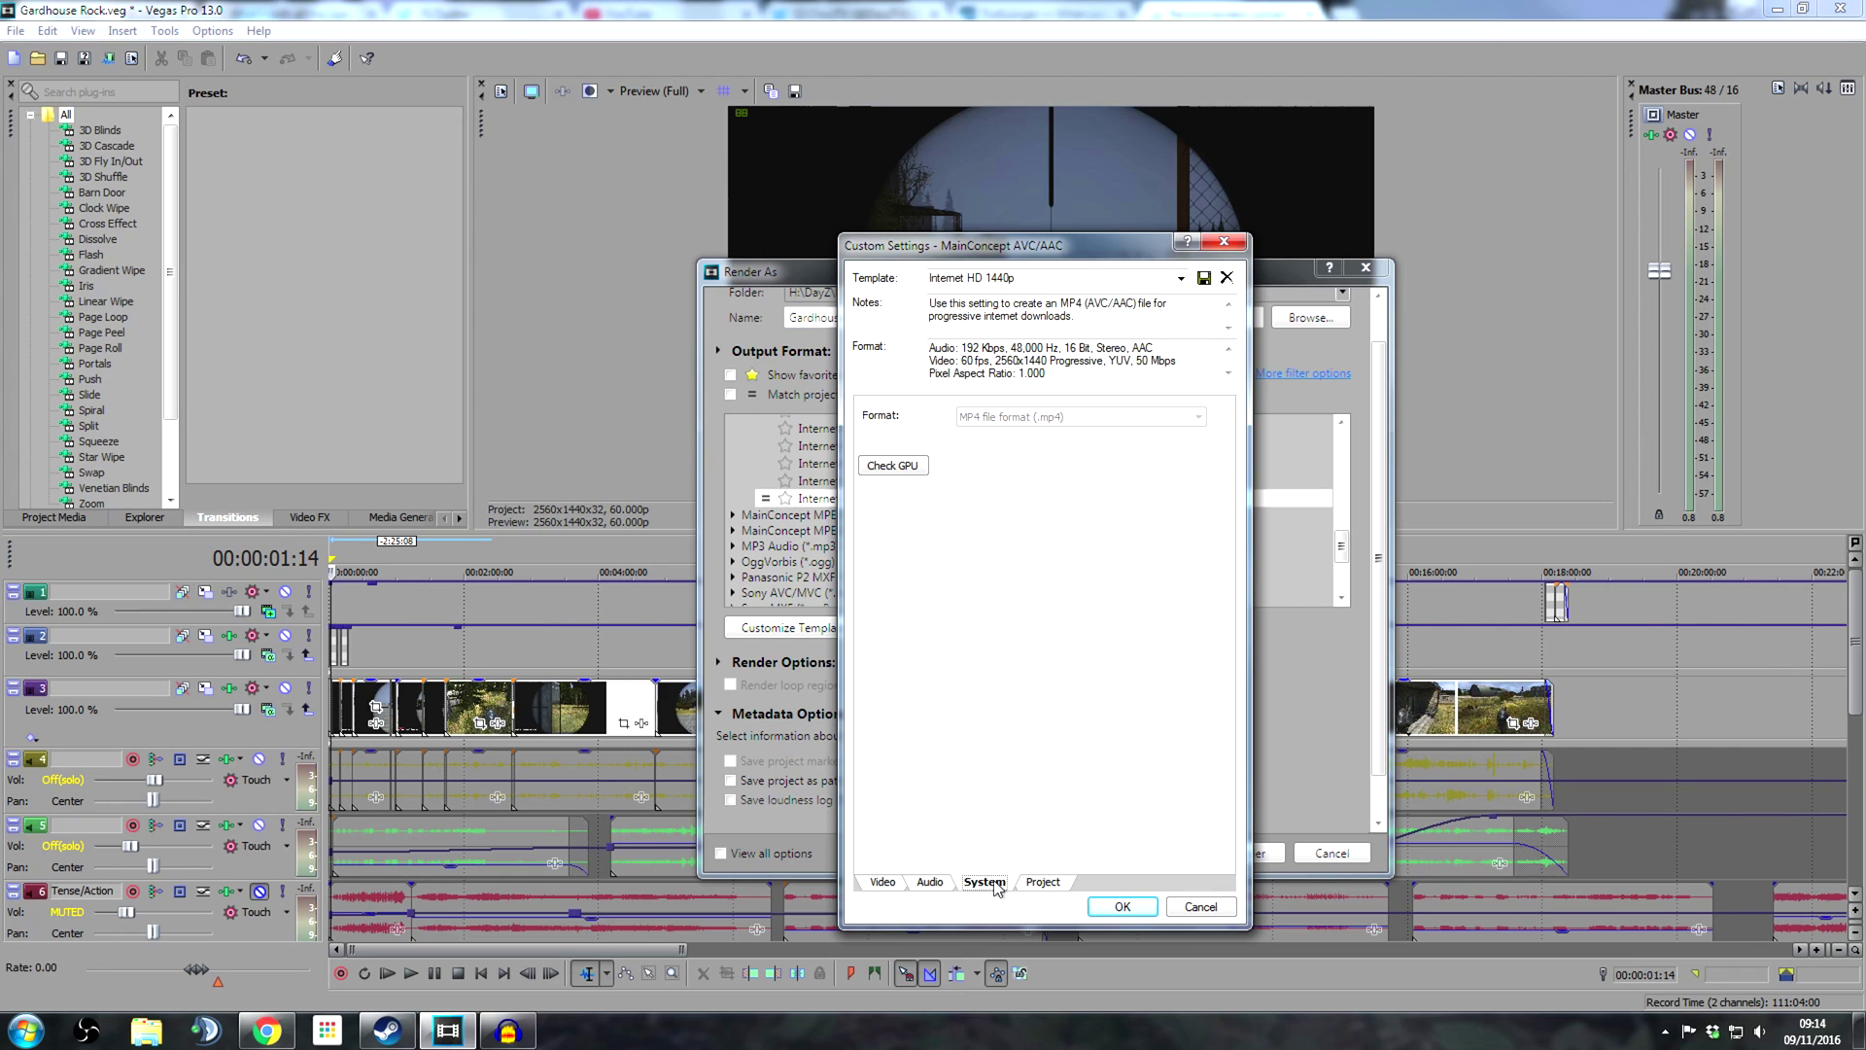
left_click(930, 883)
left_click(881, 883)
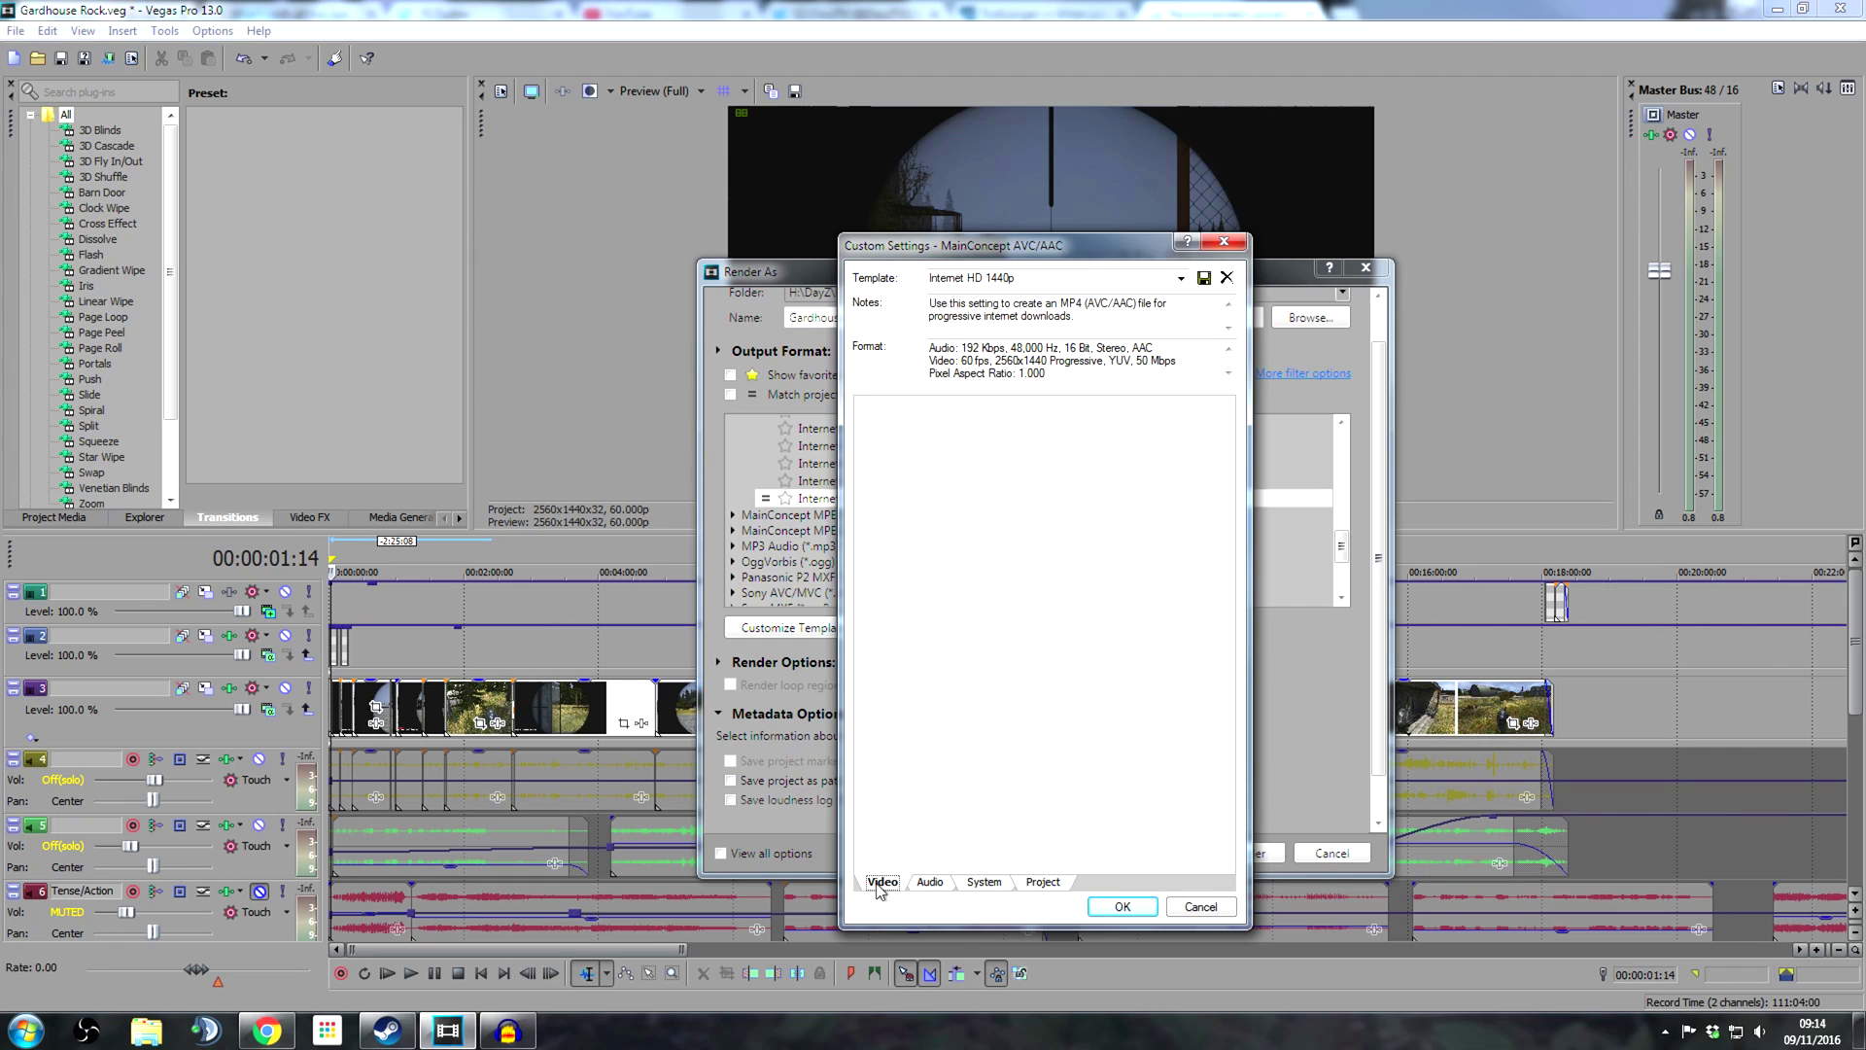
left_click(1200, 906)
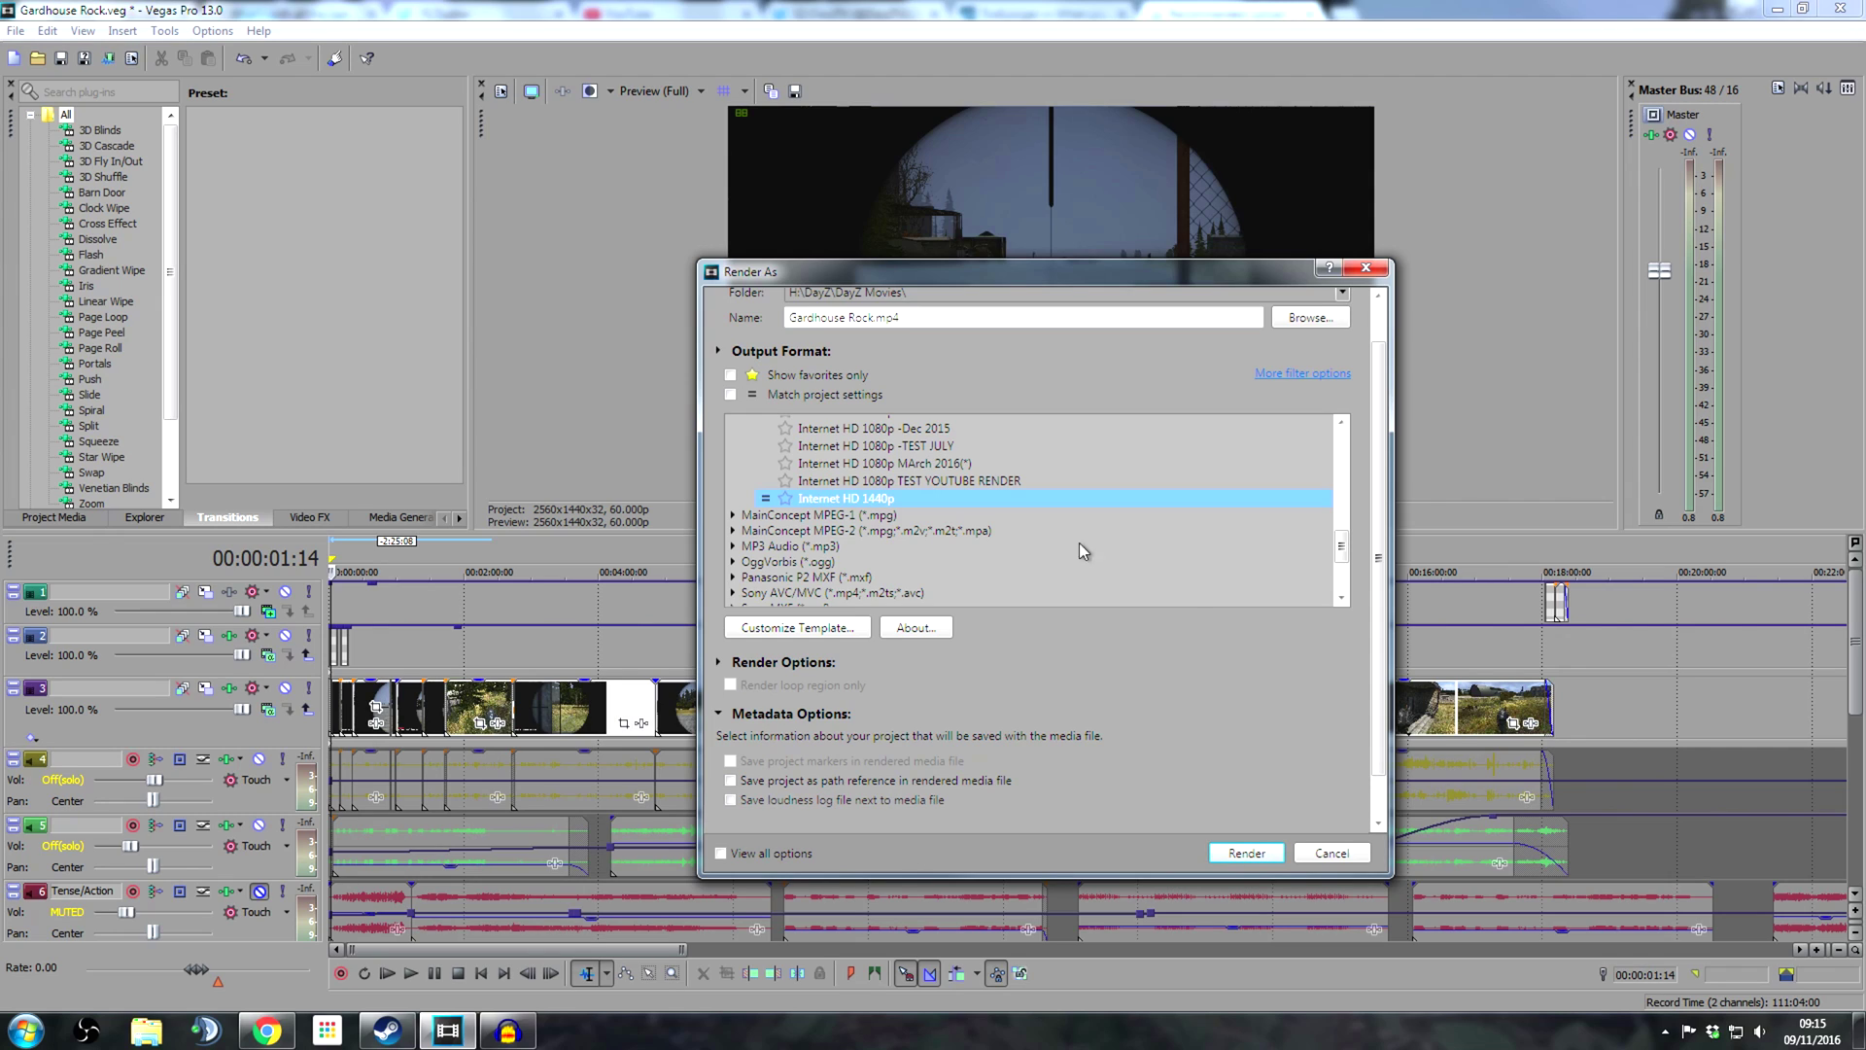
key("Escape")
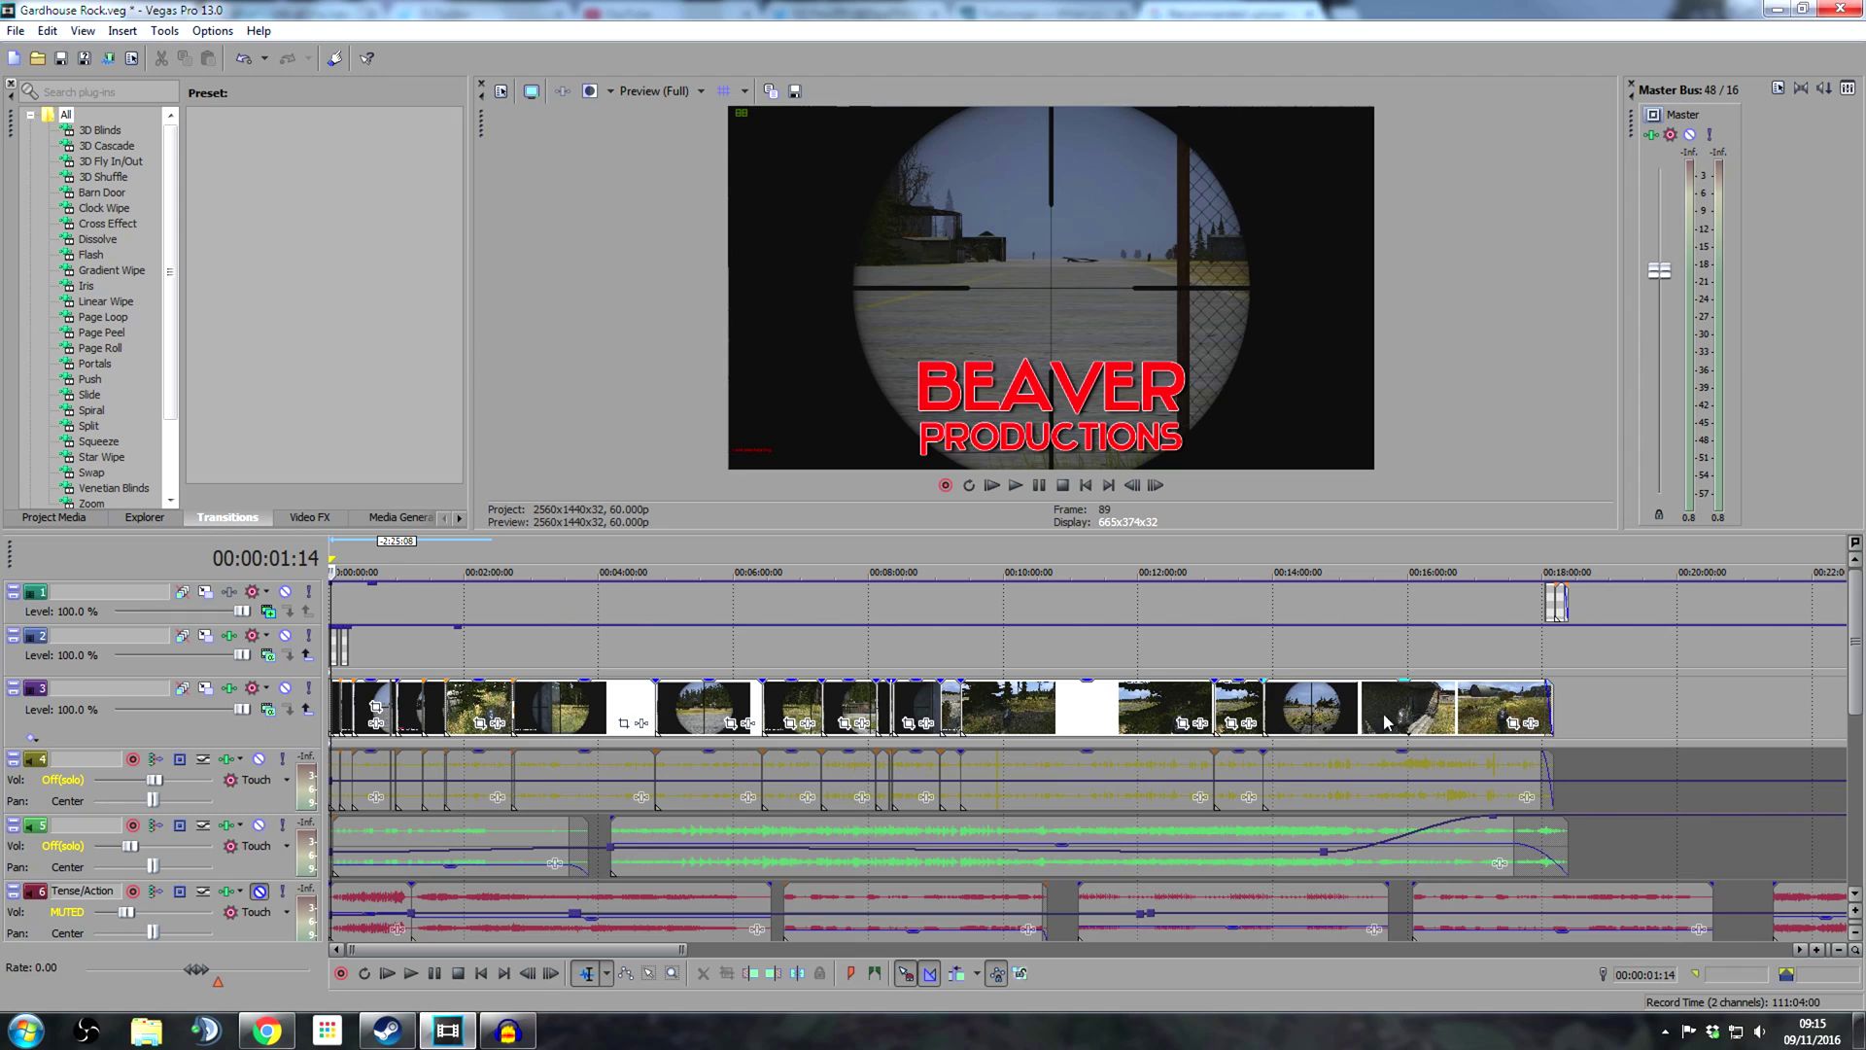
Set track 3's Color Corrector (Secondary) saturation to 1.475, then close and recheck the Track FX window.
left_click(247, 700)
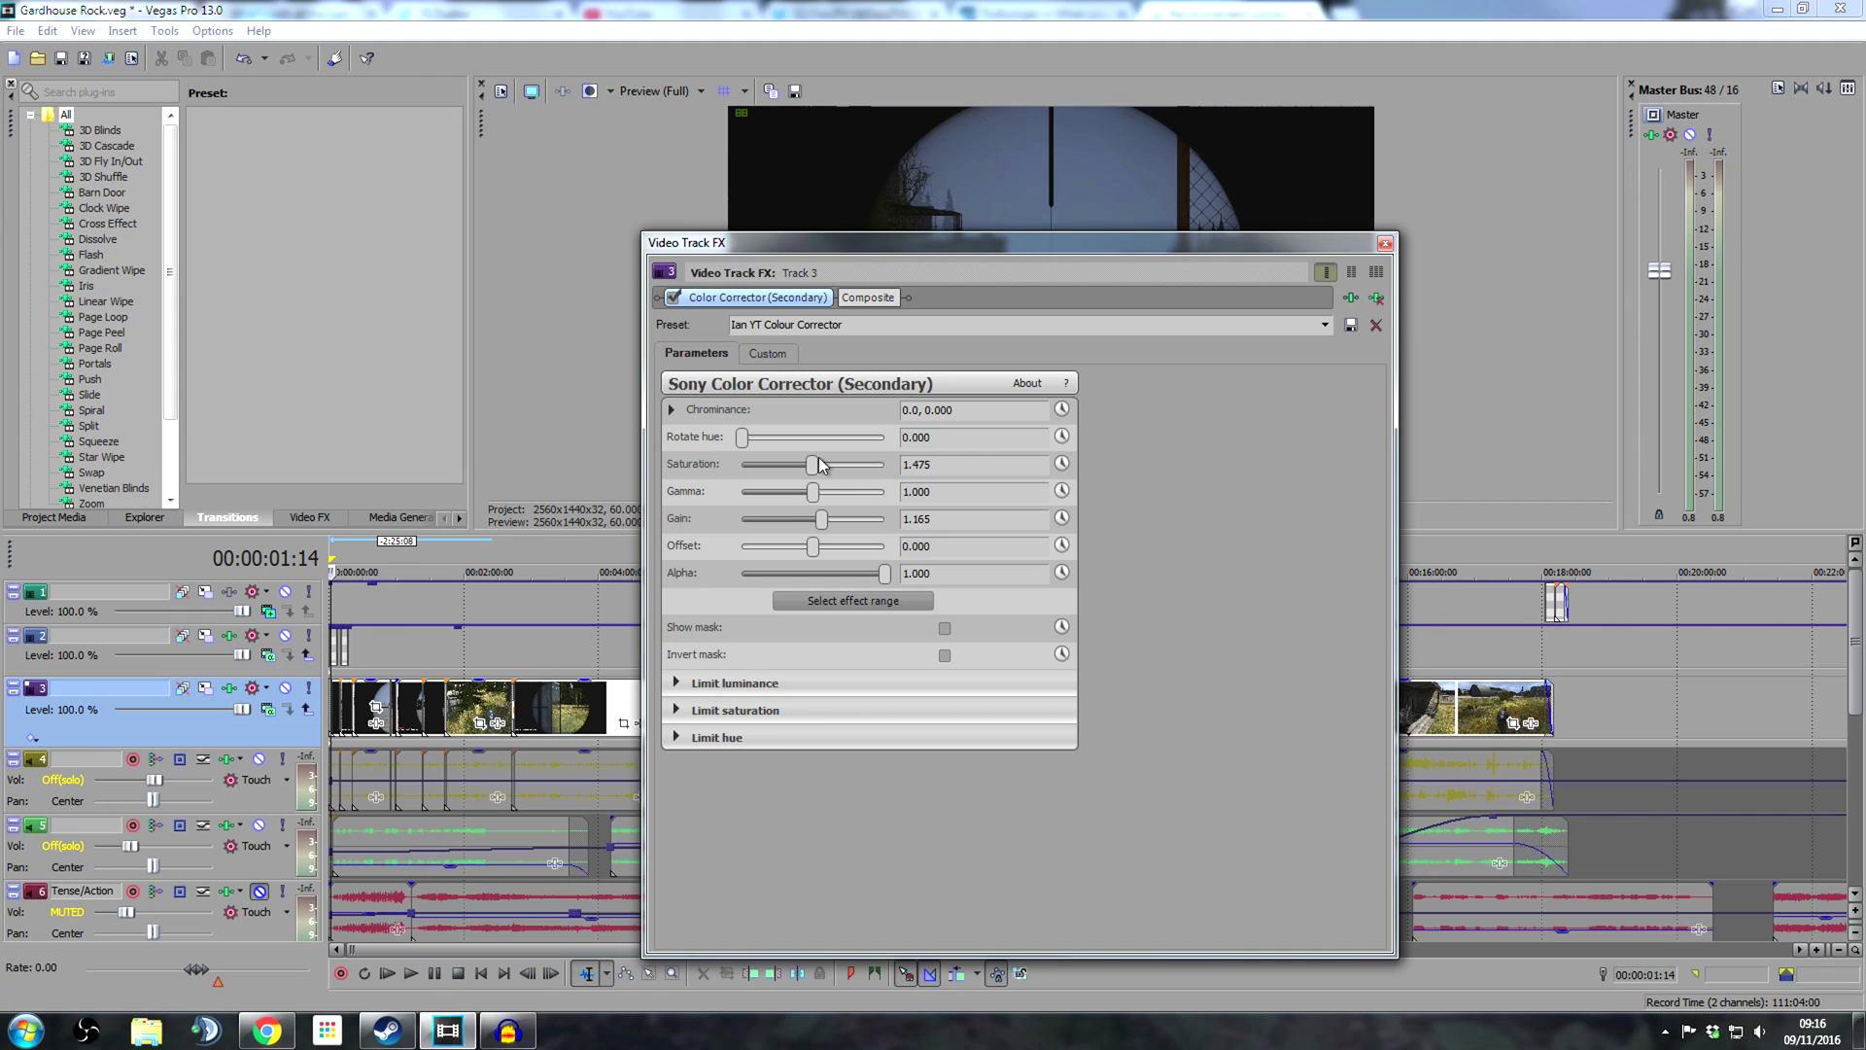
left_click_drag(1028, 241, 1051, 151)
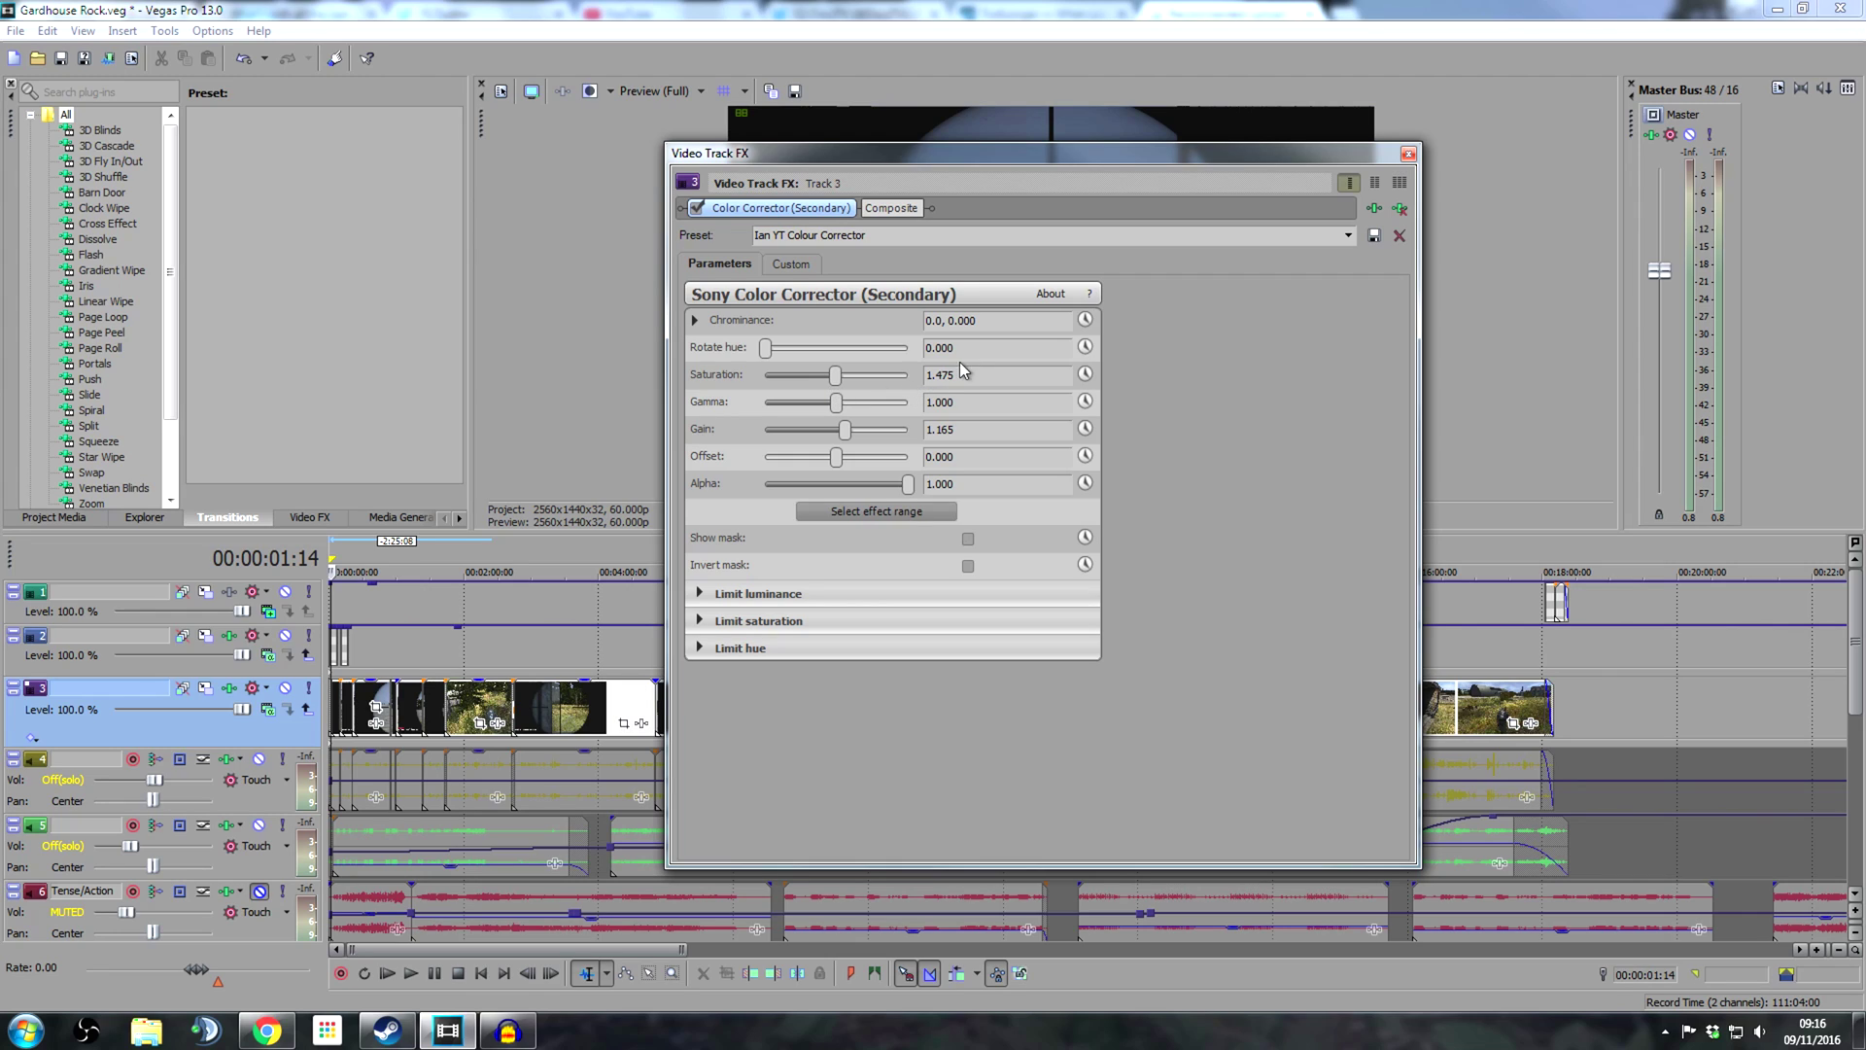
key("BackSpace")
type("4")
left_click(1408, 152)
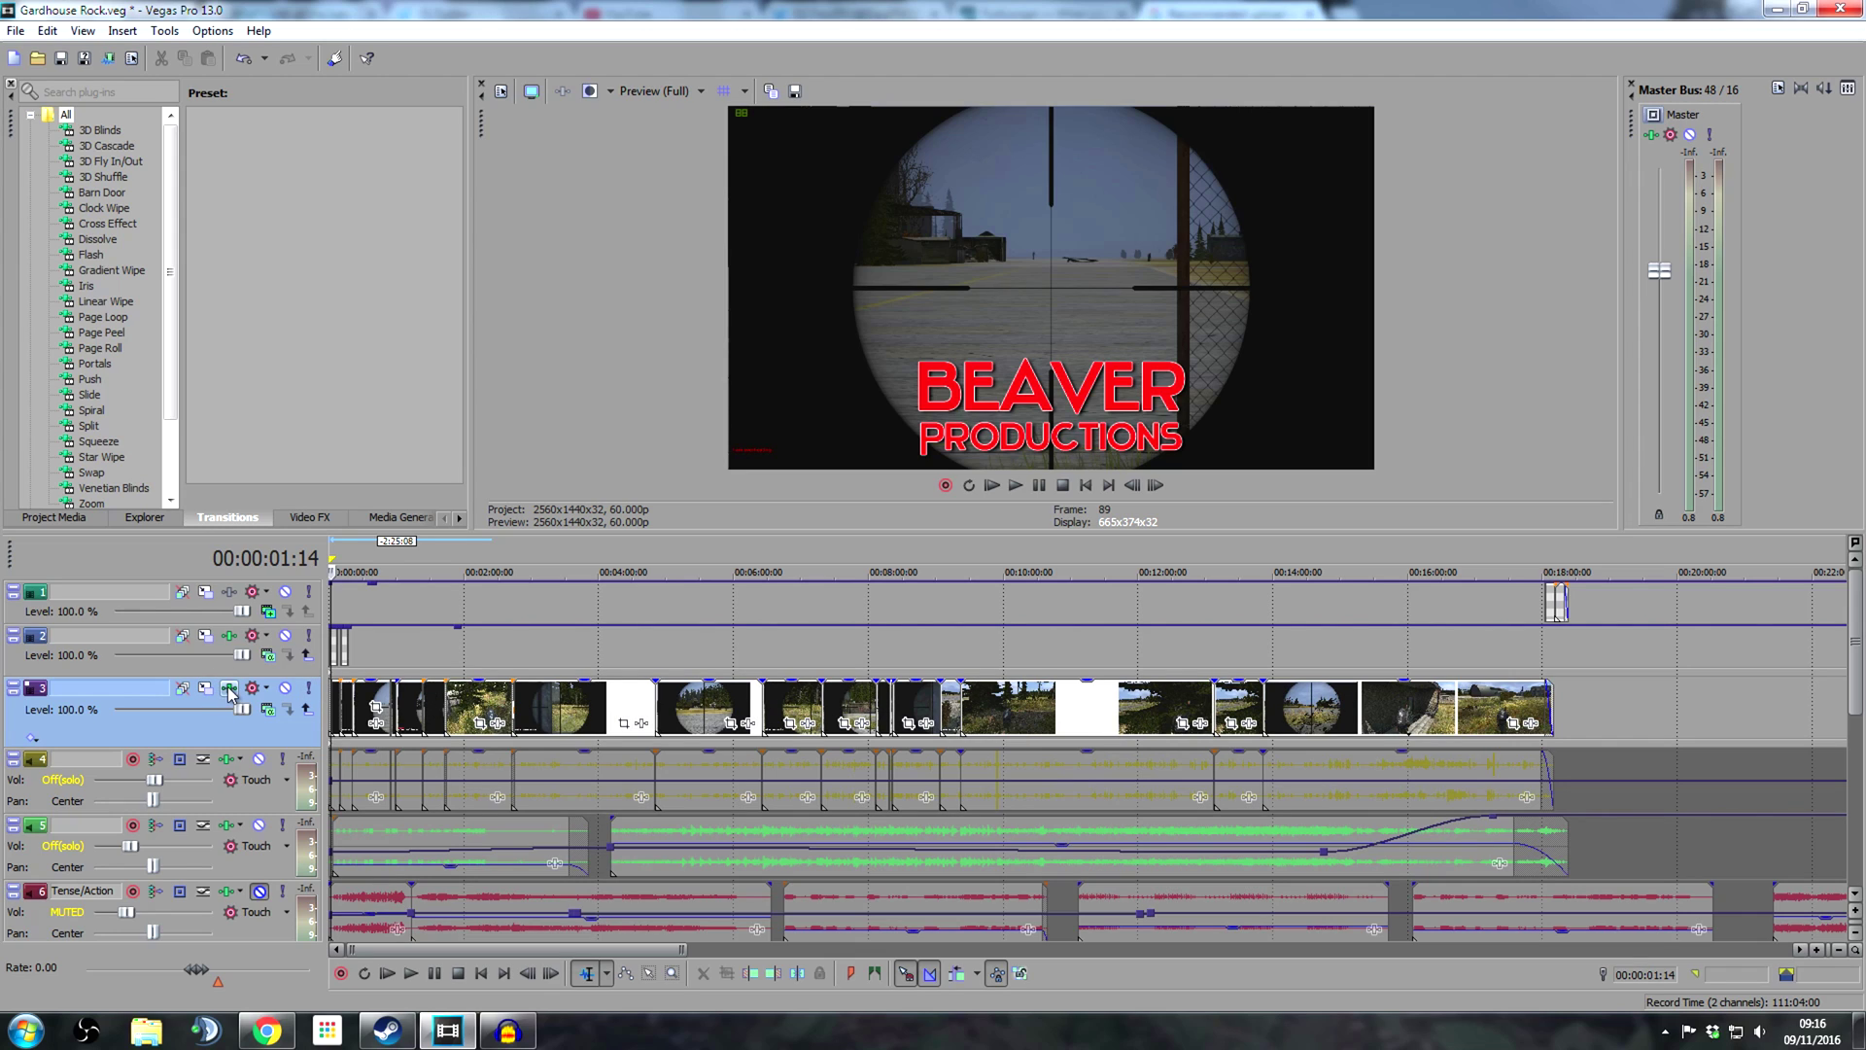
left_click(228, 688)
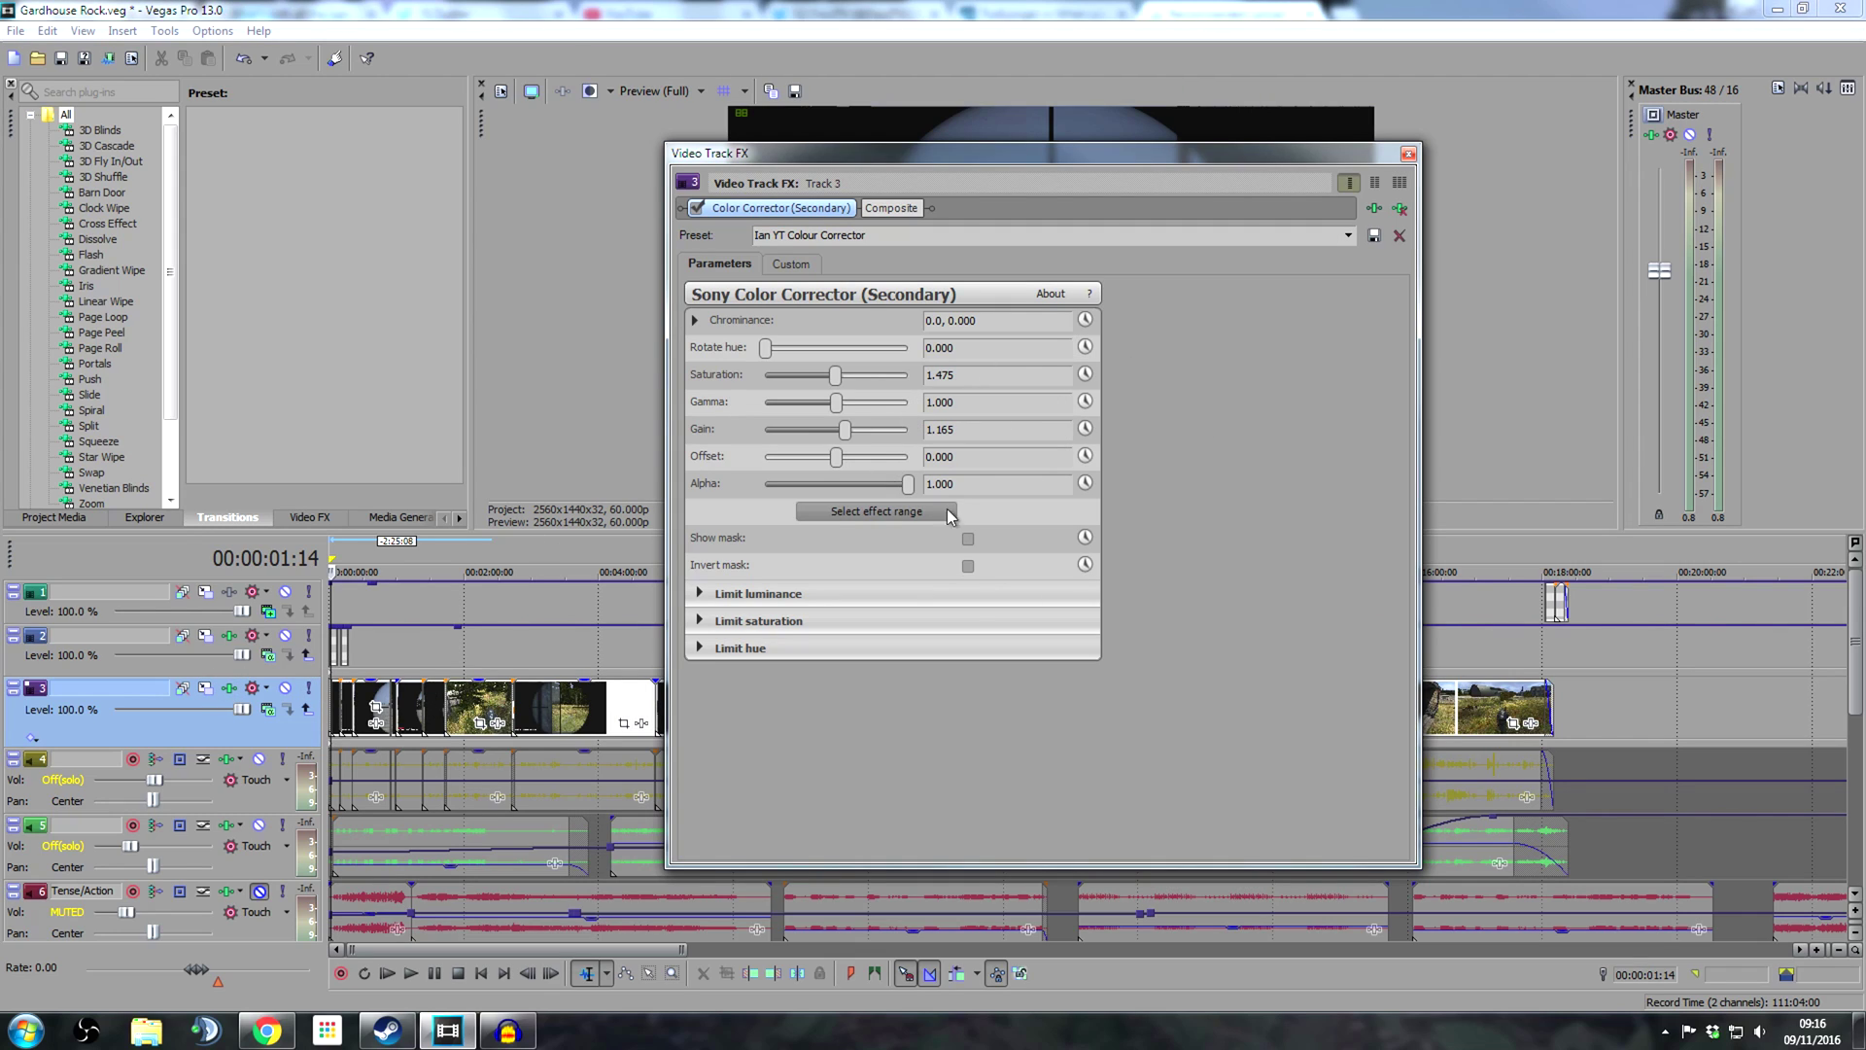
left_click(1408, 154)
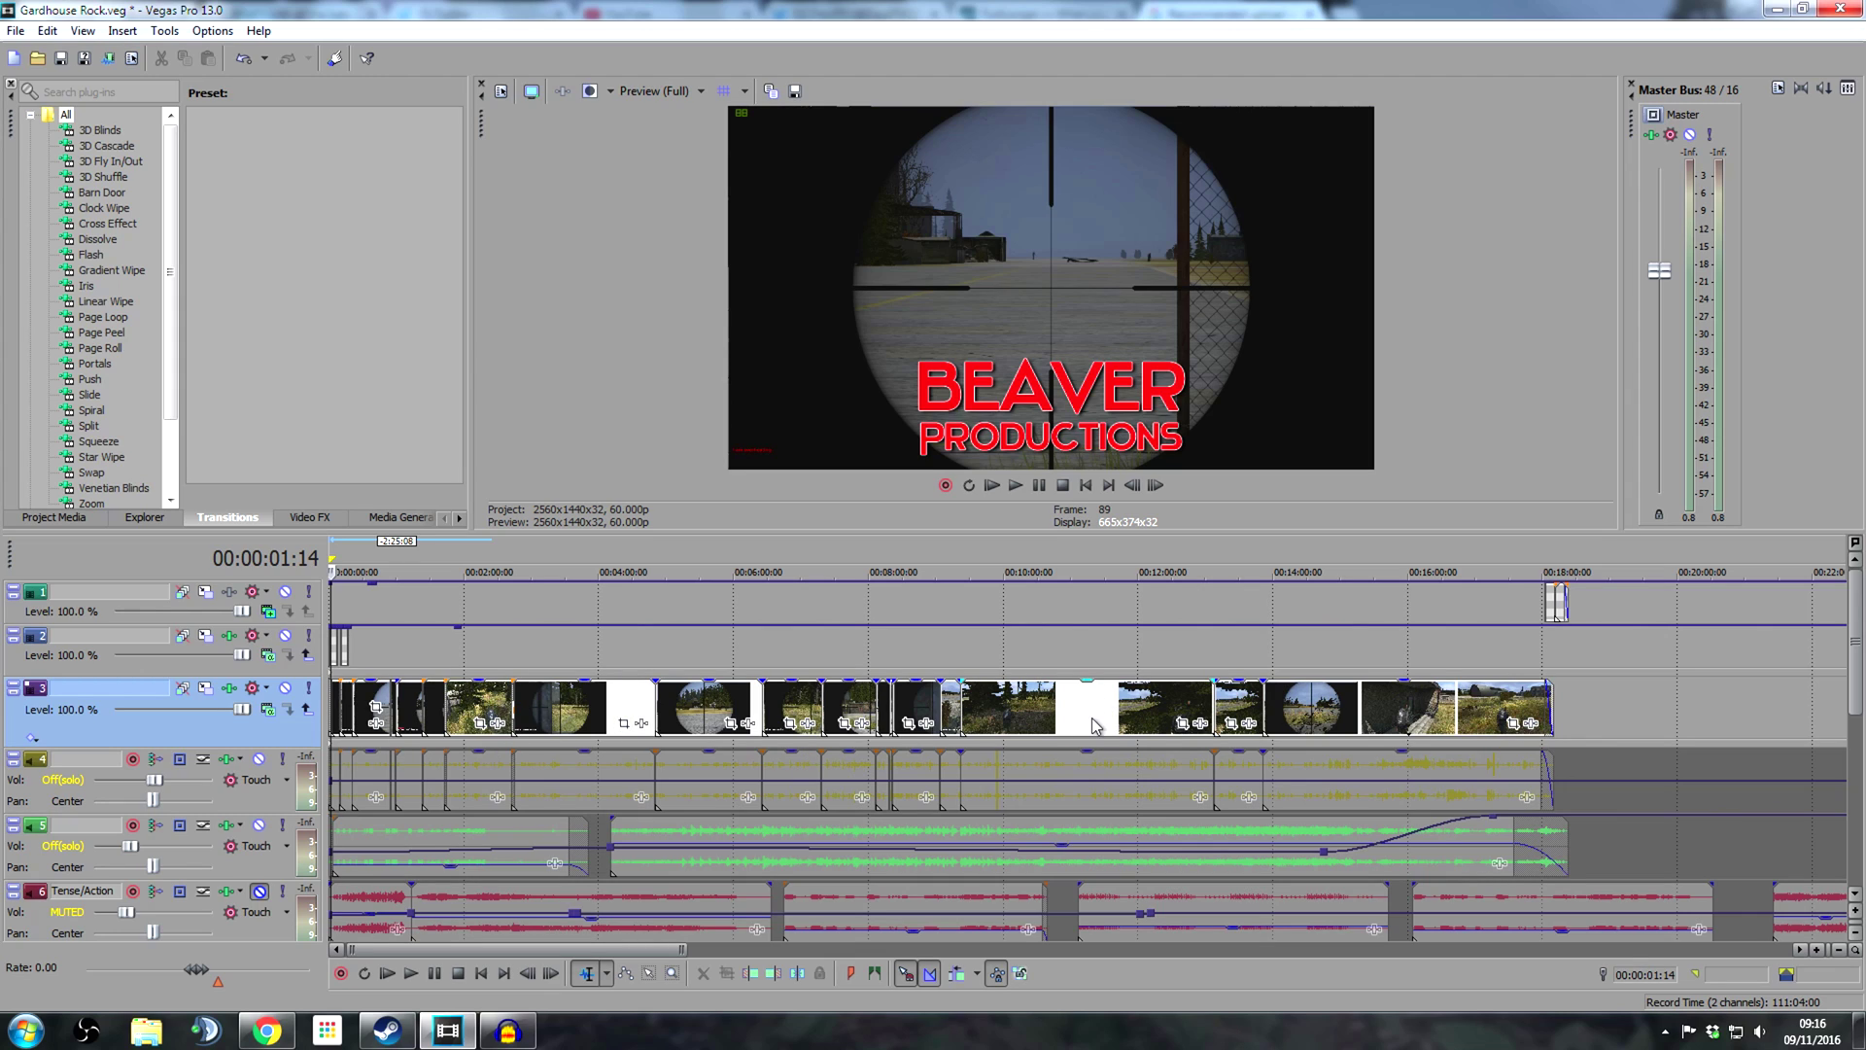
right_click(1033, 711)
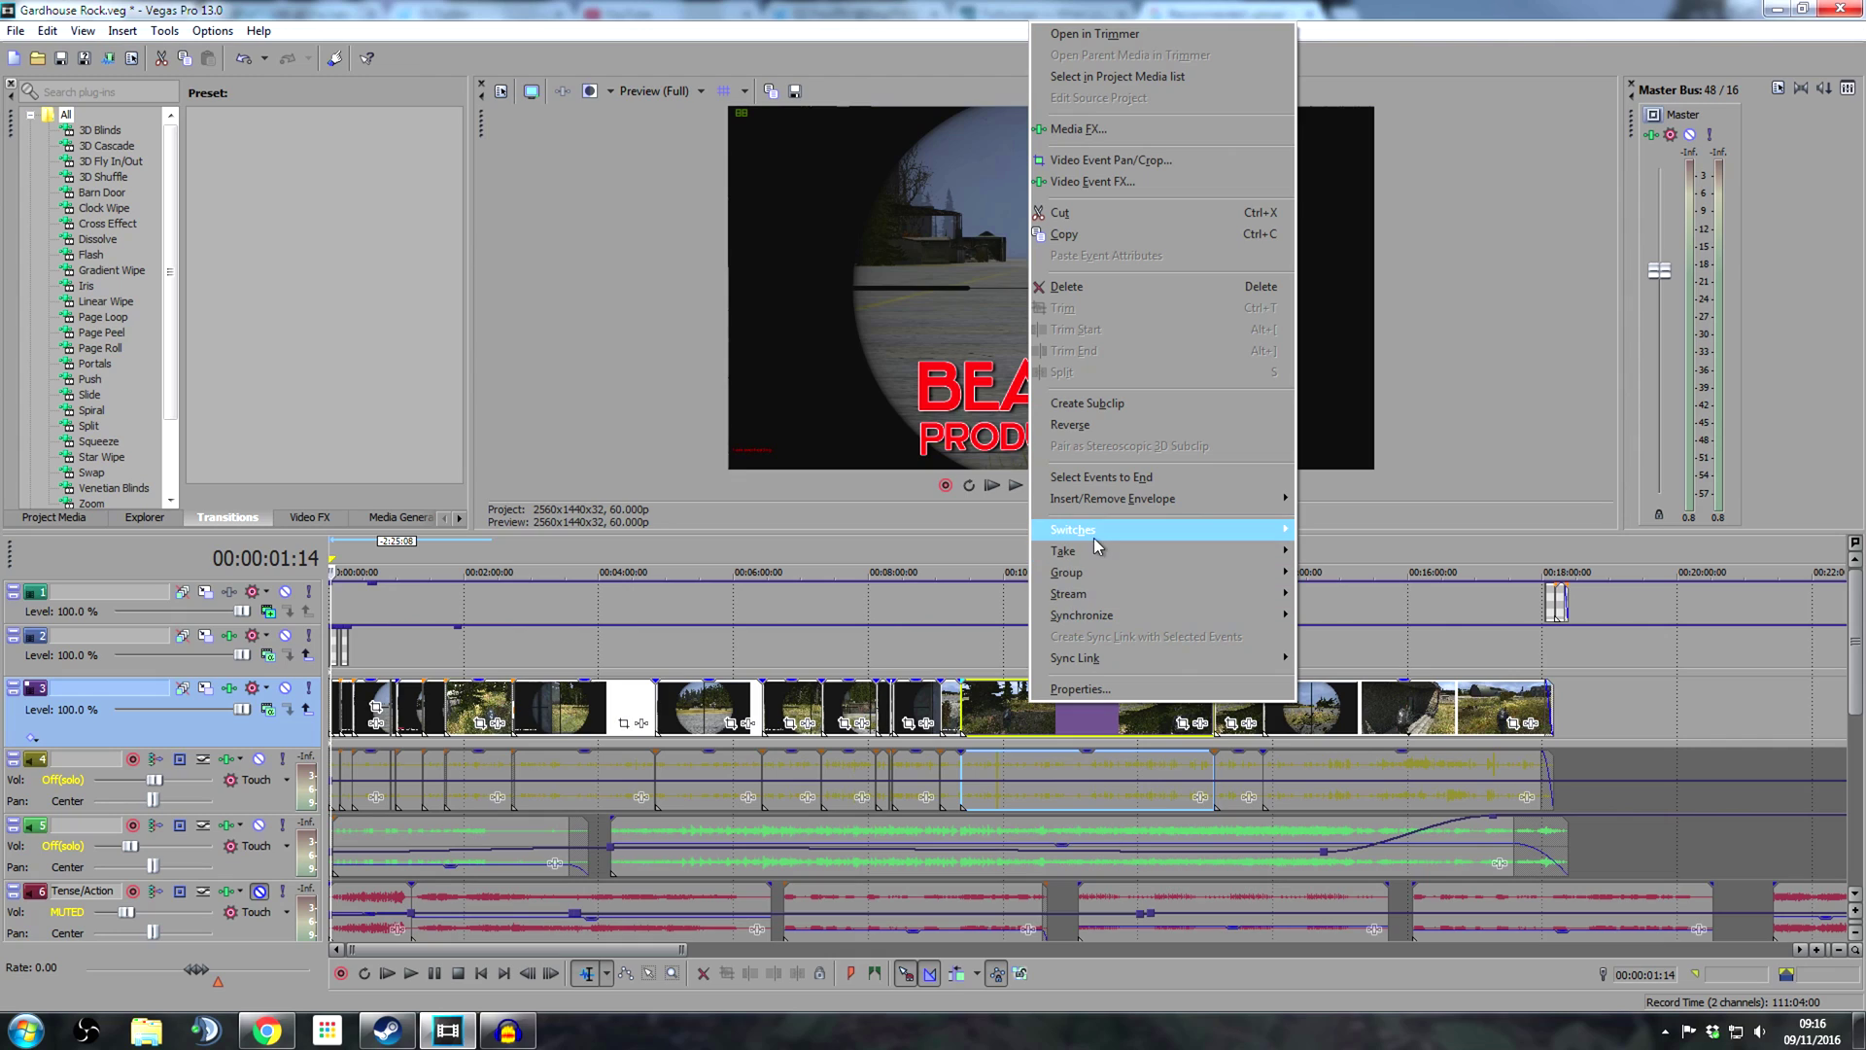
mouse_move(1095, 533)
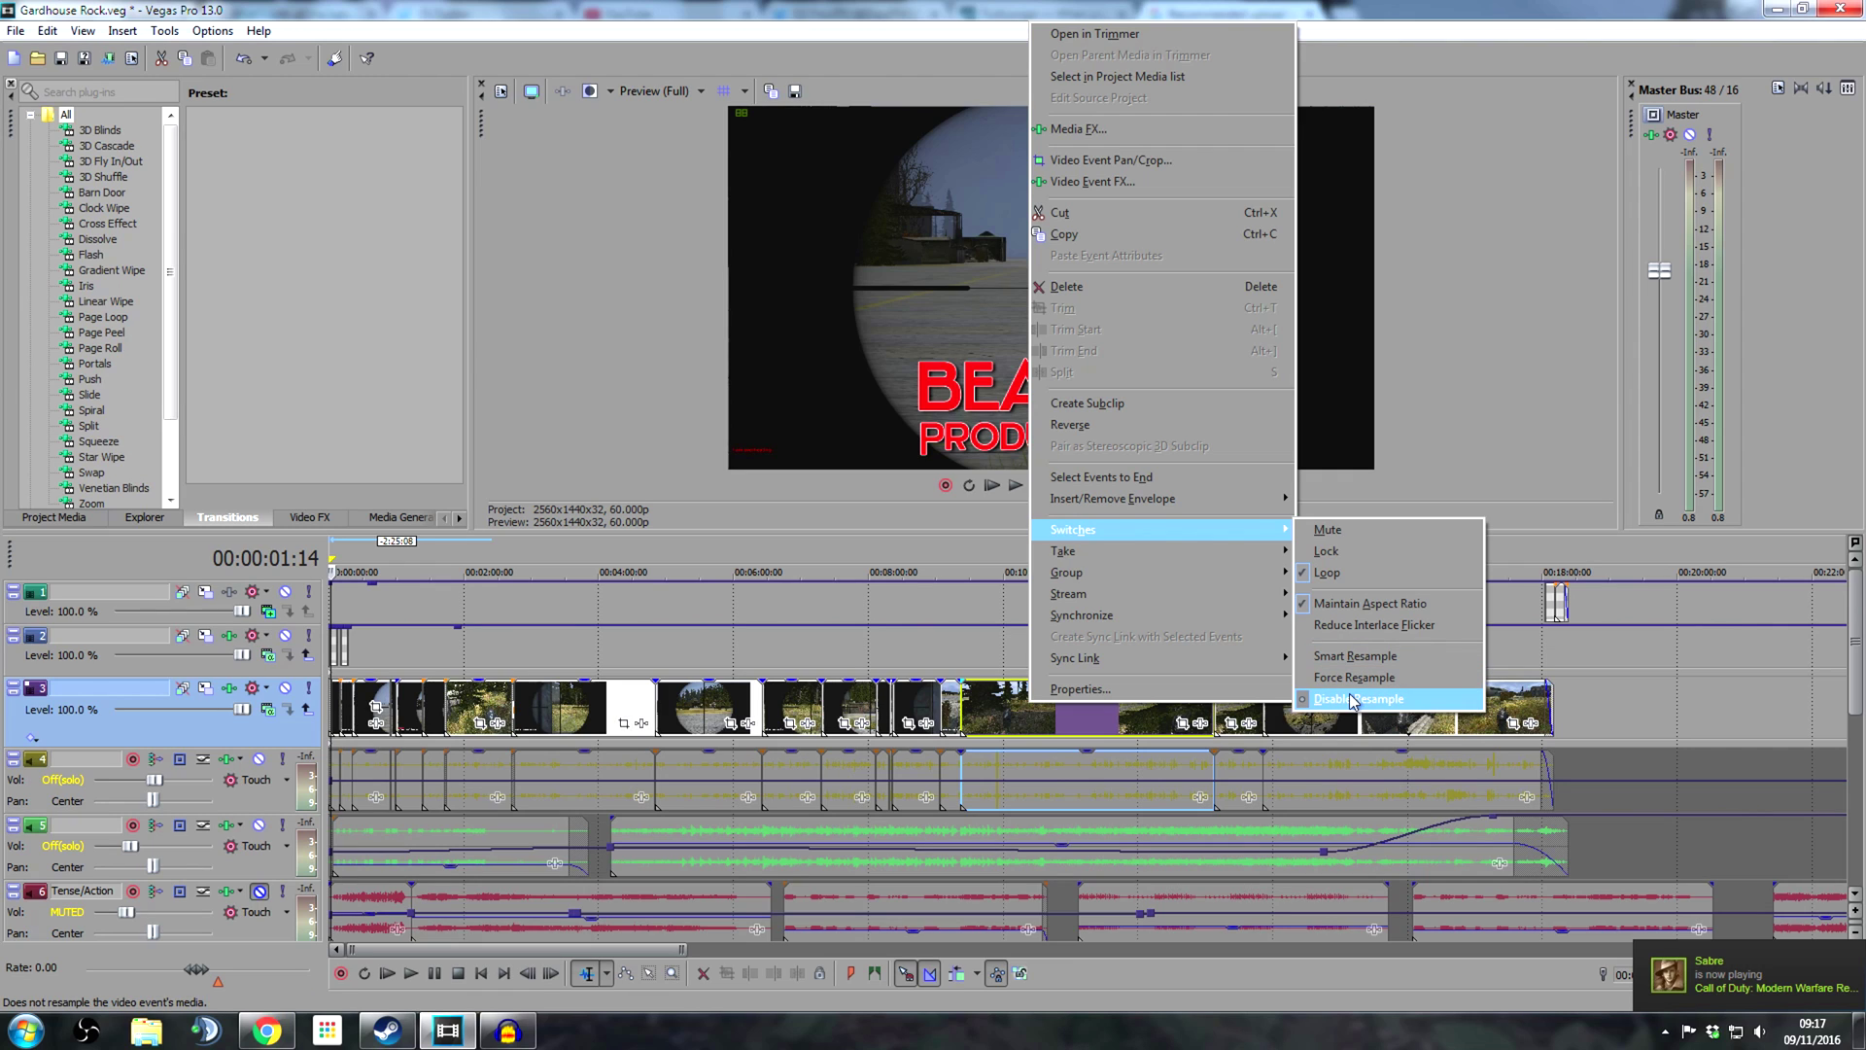
left_click(1102, 687)
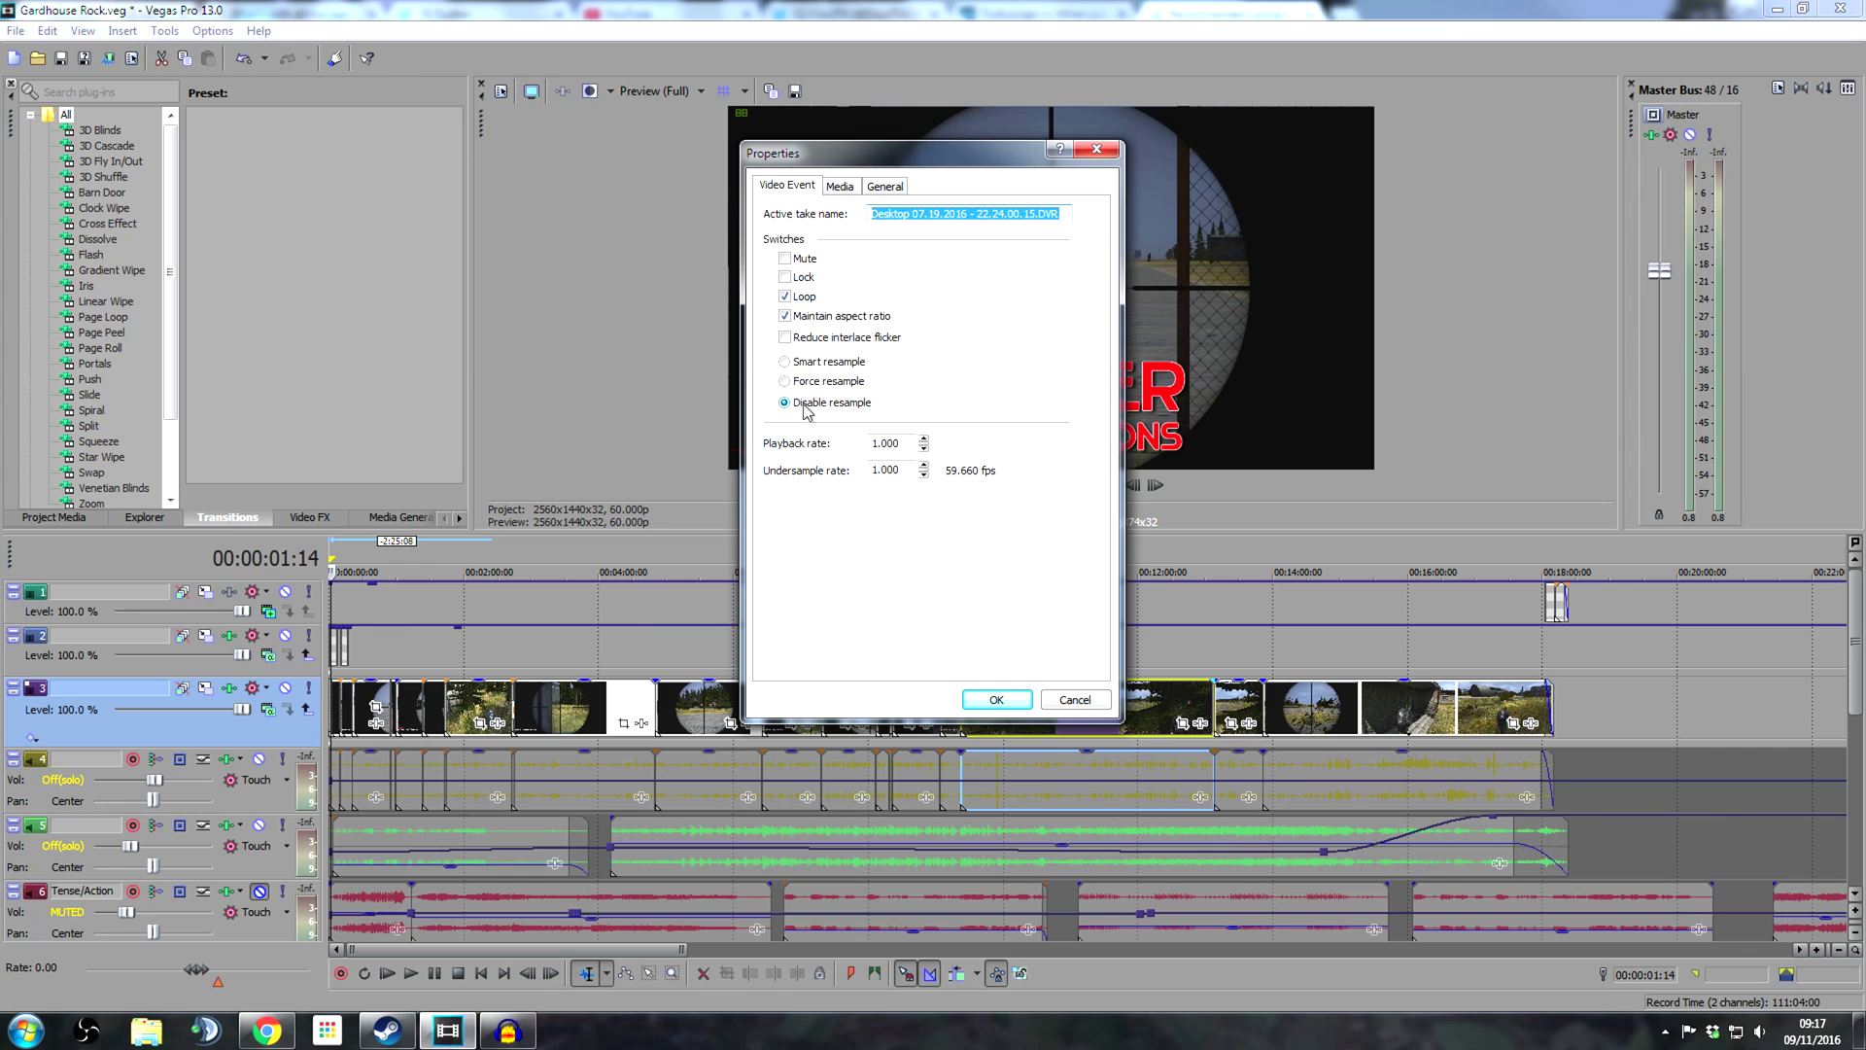
left_click(1069, 703)
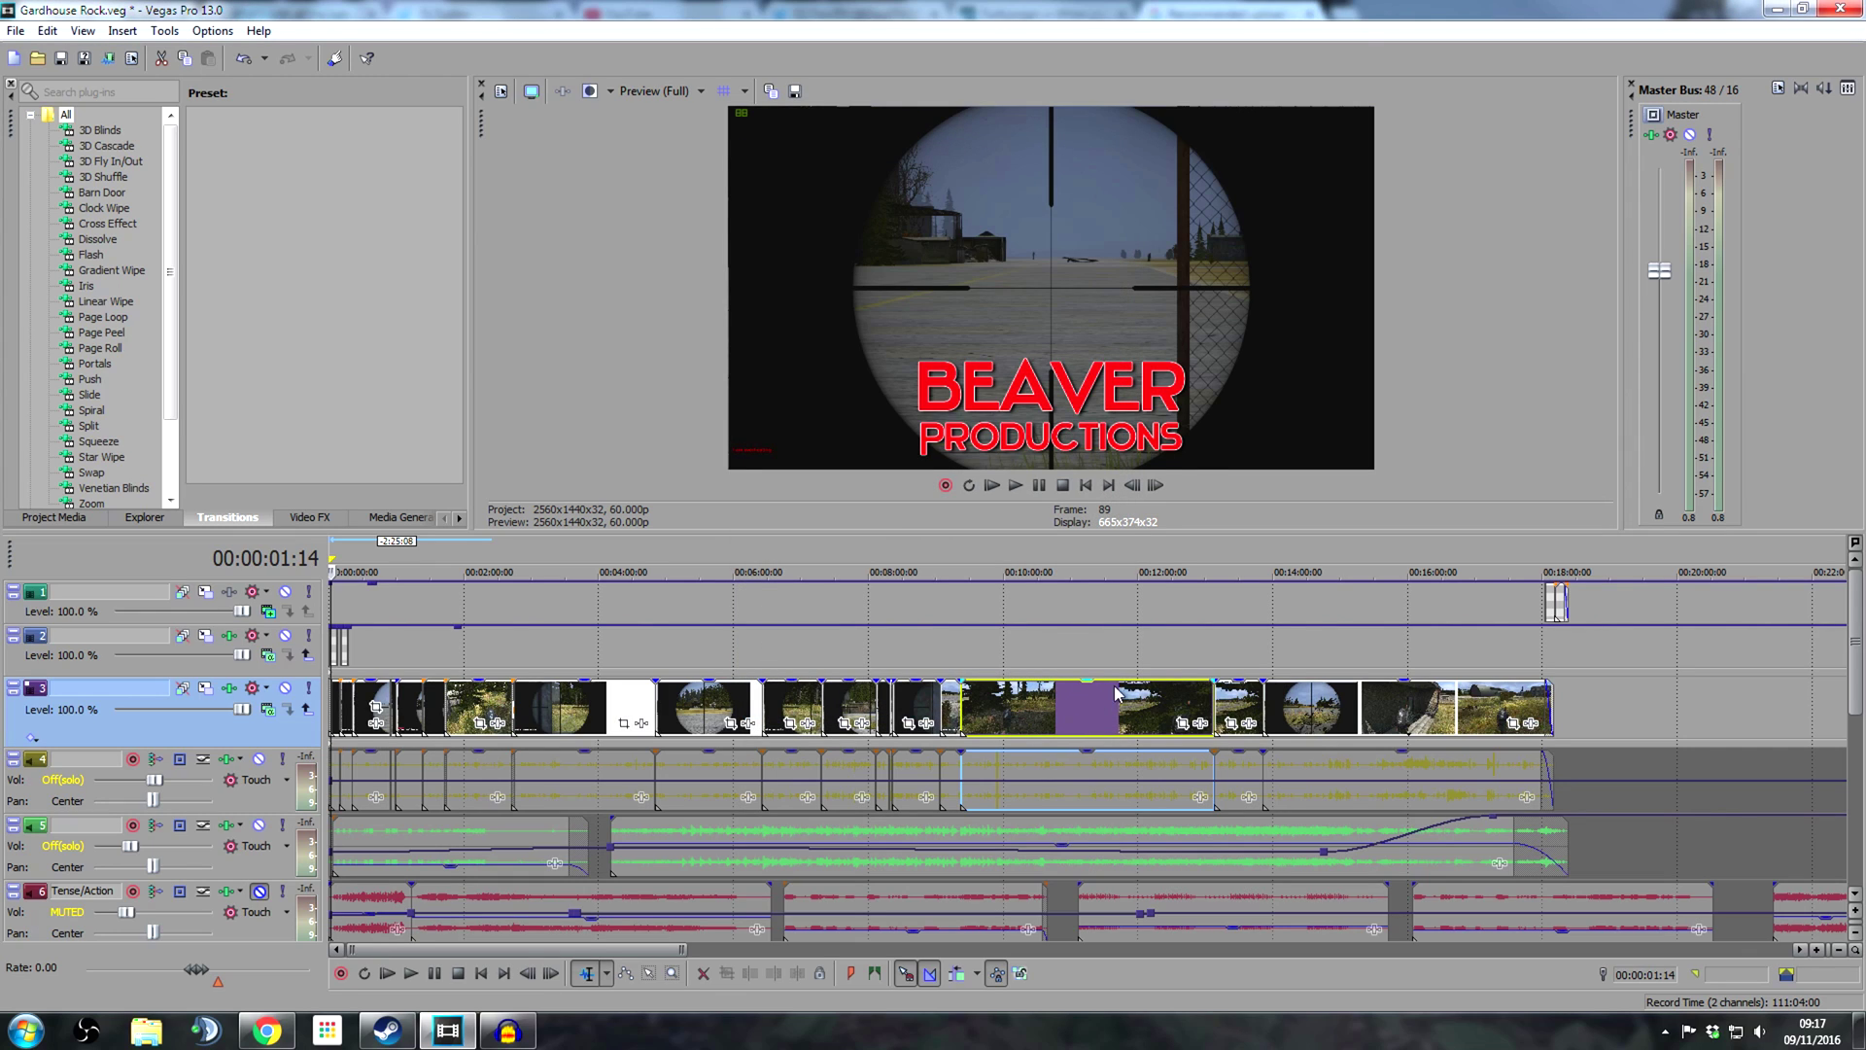
Split the last clip at 00:17:26:22 and move the end piece later, leaving a gap.
left_click(1497, 766)
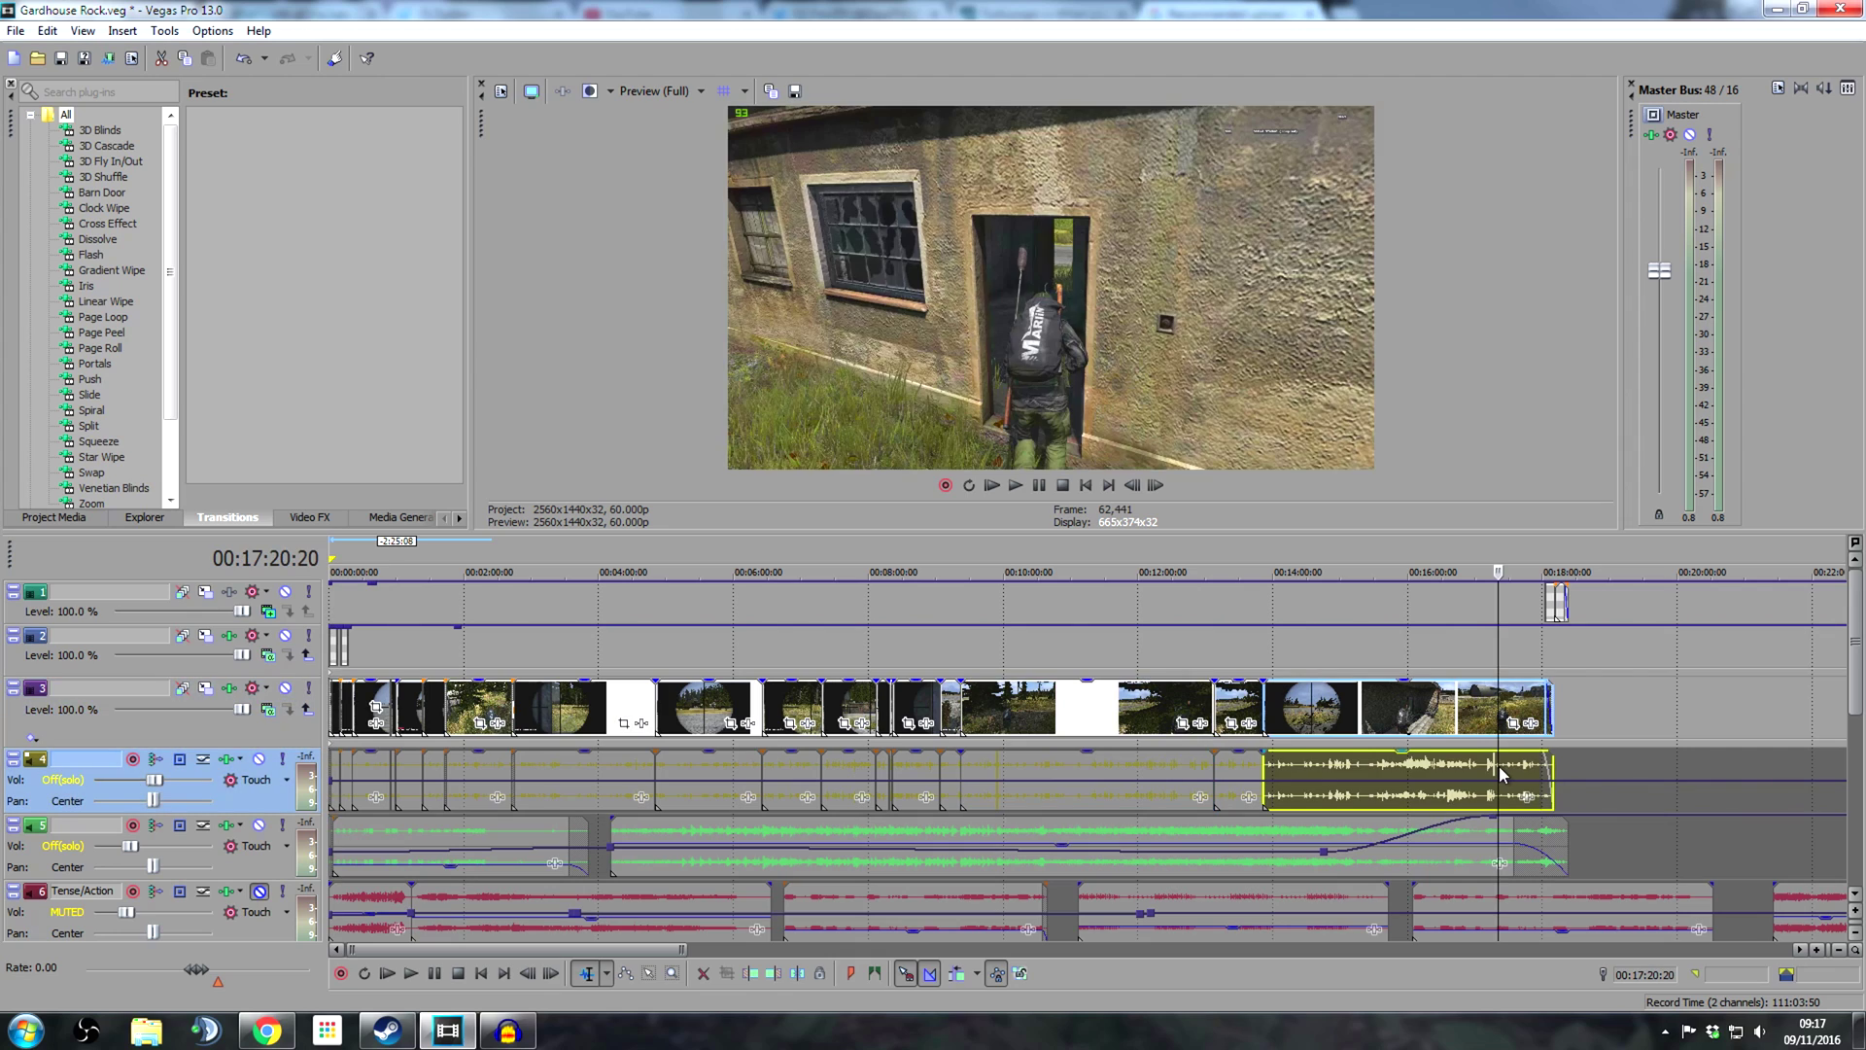
left_click(1507, 695)
key("s")
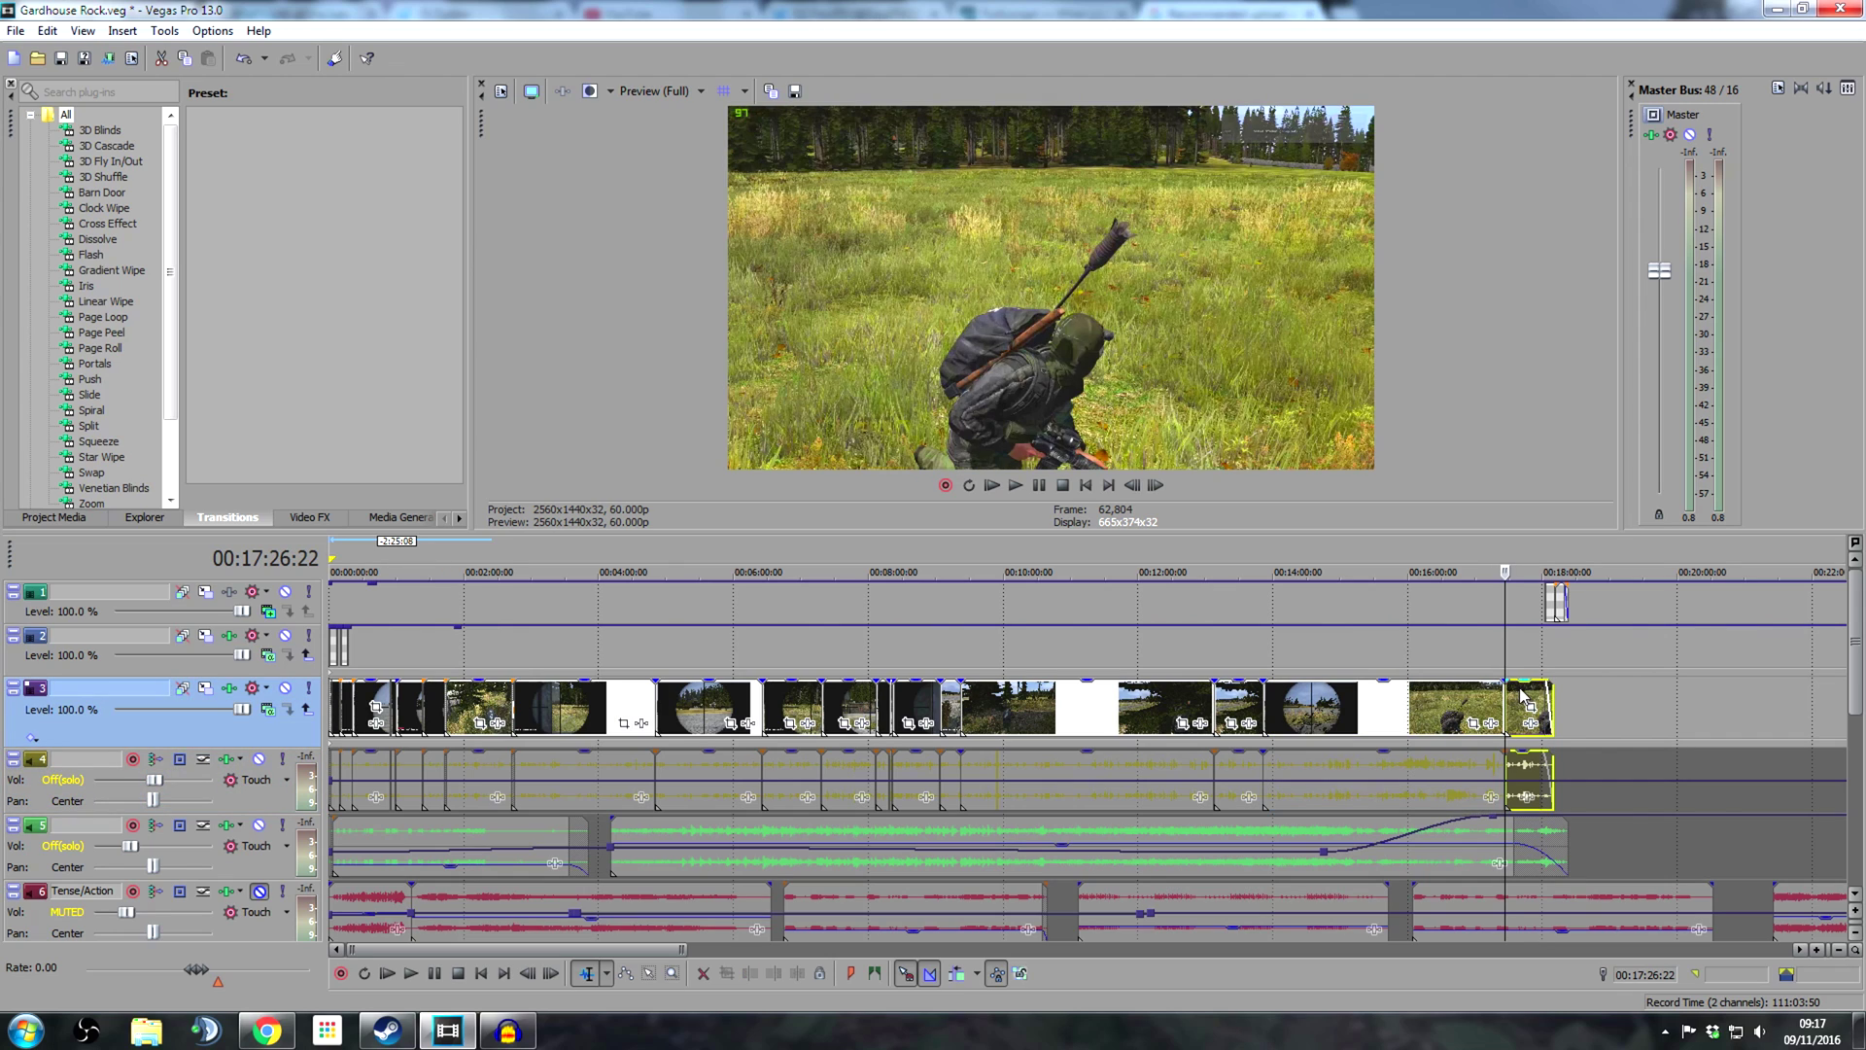
left_click_drag(1522, 698, 1671, 696)
Preview the ending and adjust the end clip's length, trimming then stretching it right.
left_click(1556, 551)
left_click(1015, 485)
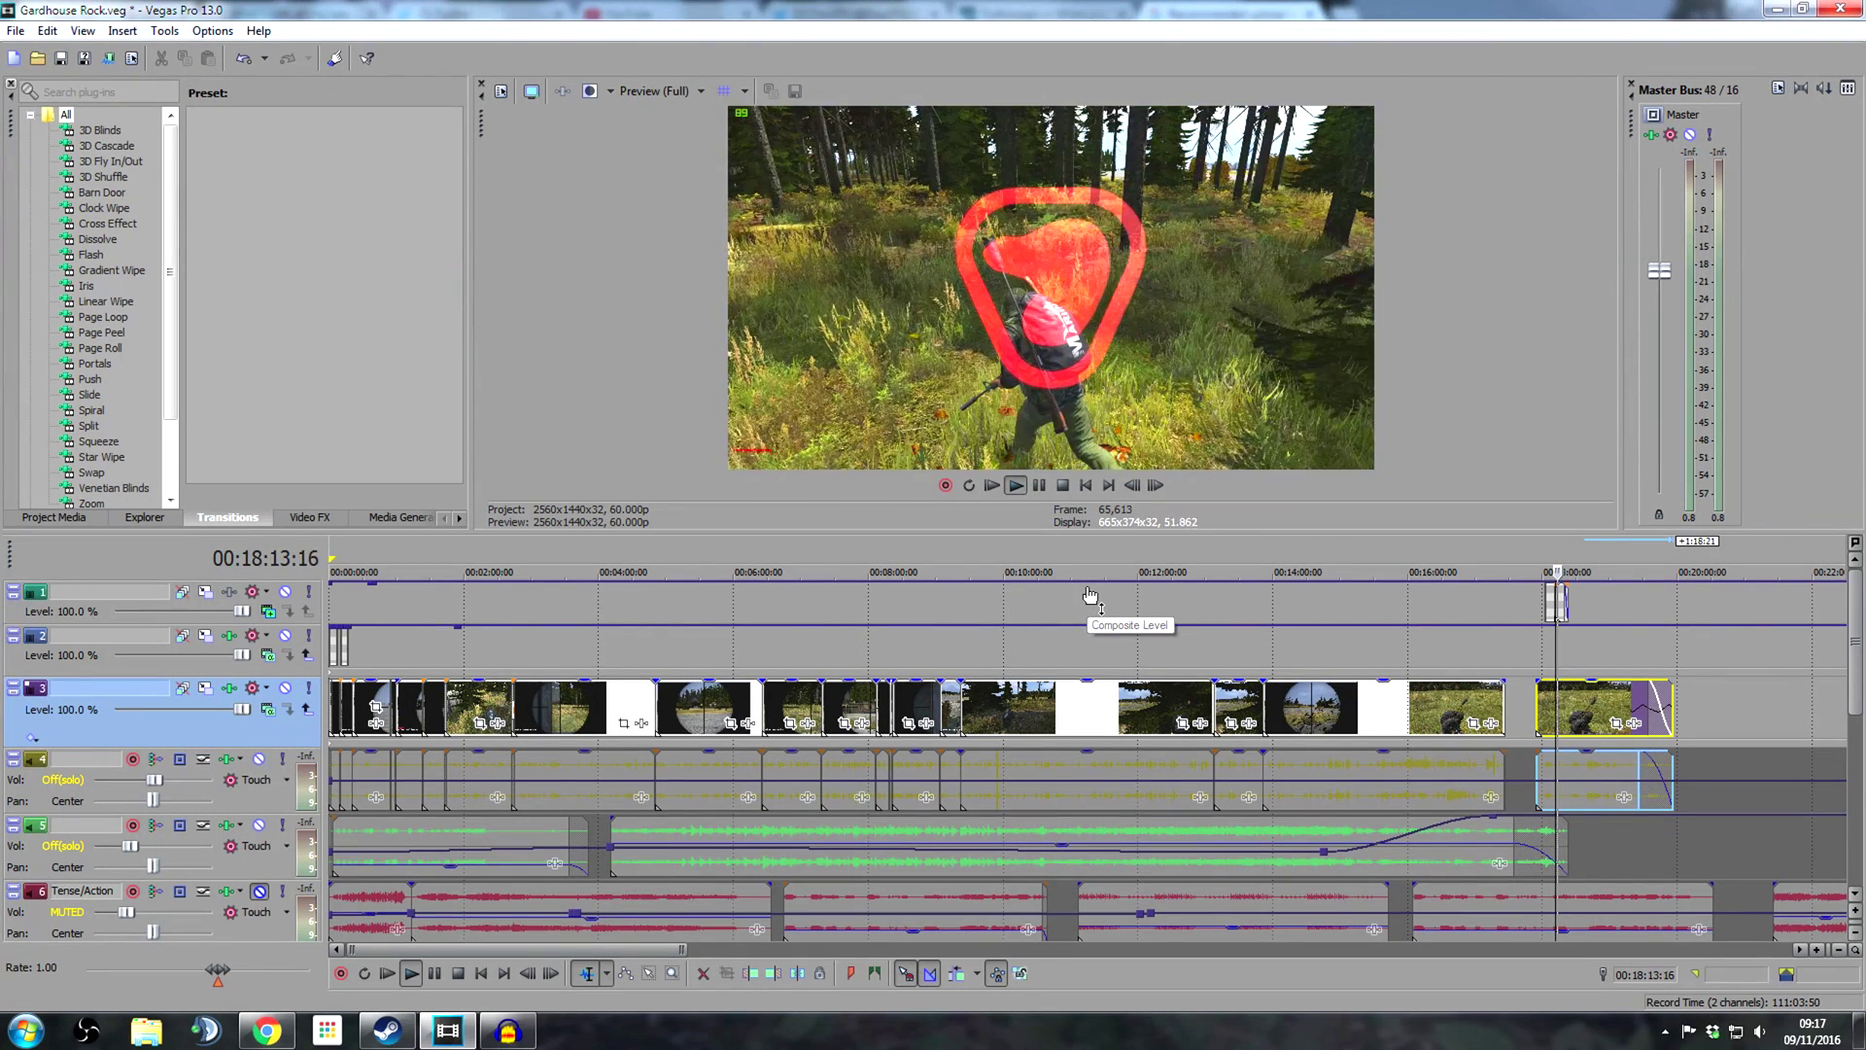
mouse_move(1672, 708)
left_mouse_down()
mouse_move(1728, 704)
mouse_move(1663, 698)
left_mouse_up()
left_click_drag(1591, 698, 1555, 700)
left_click(1536, 560)
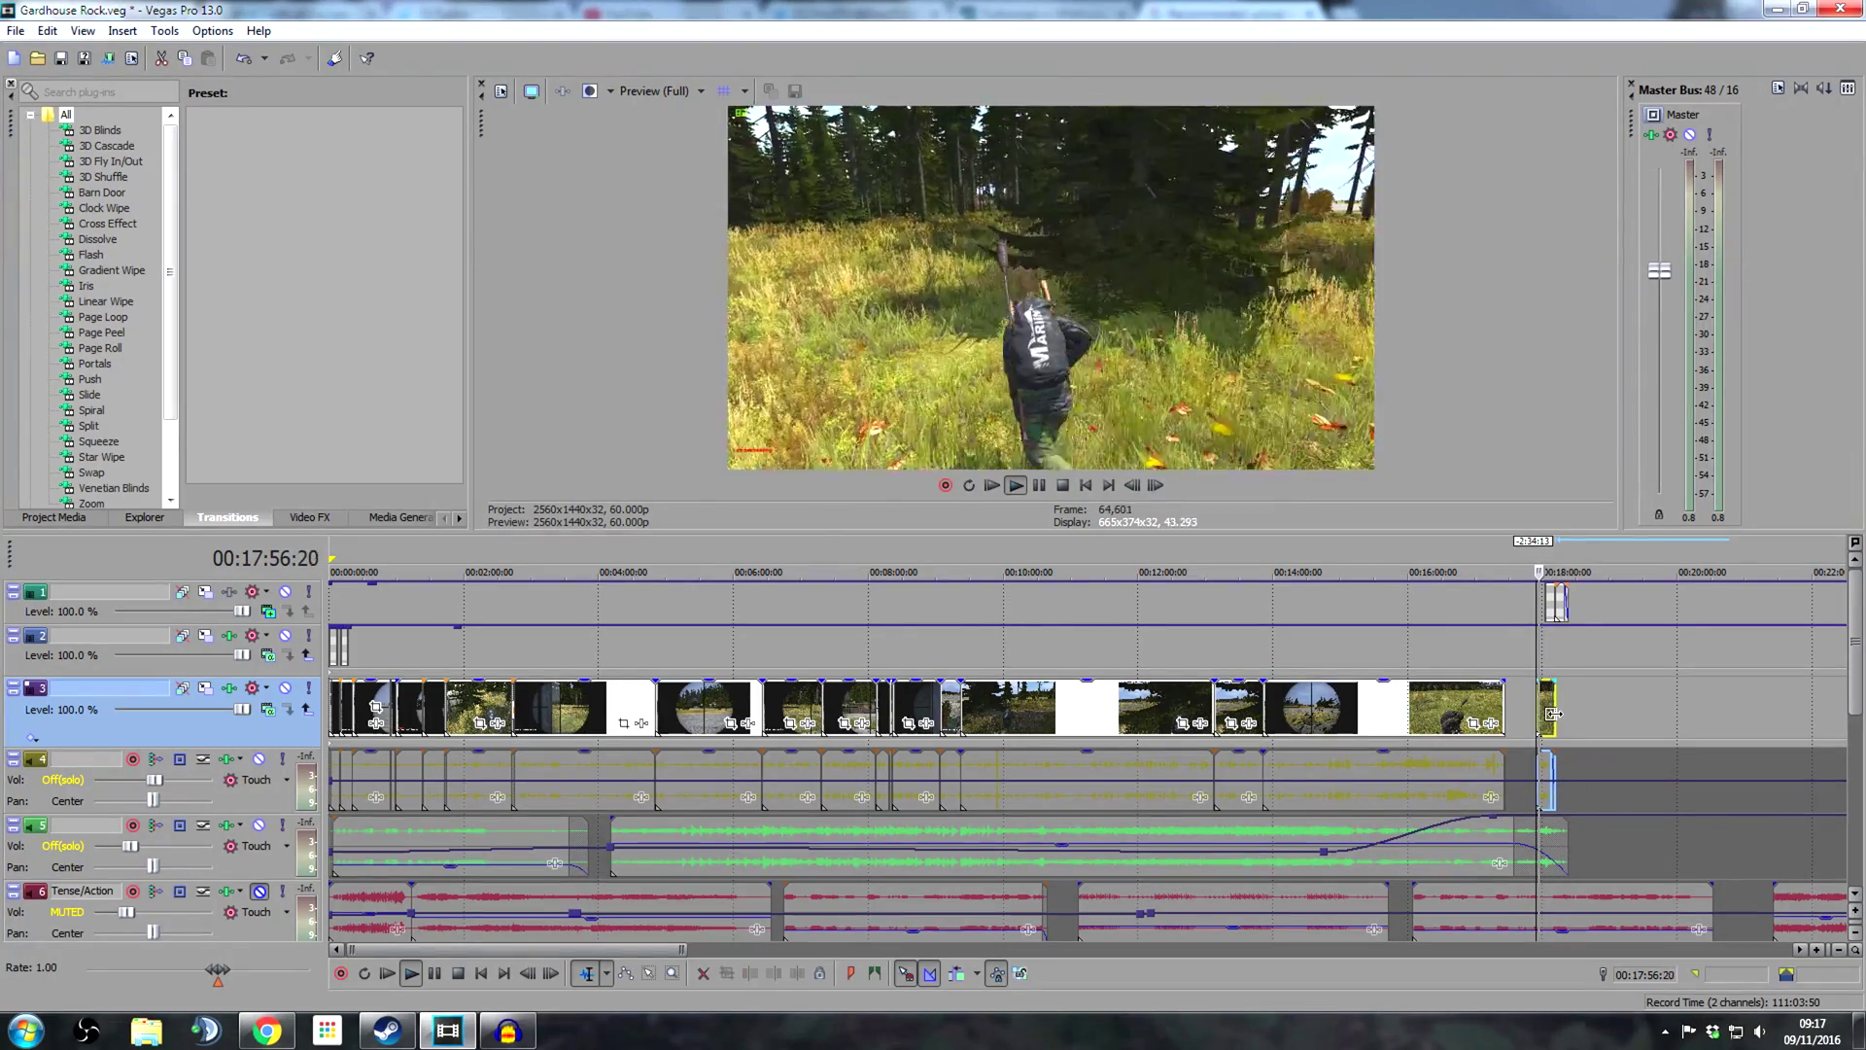
left_click_drag(1553, 716, 1652, 716)
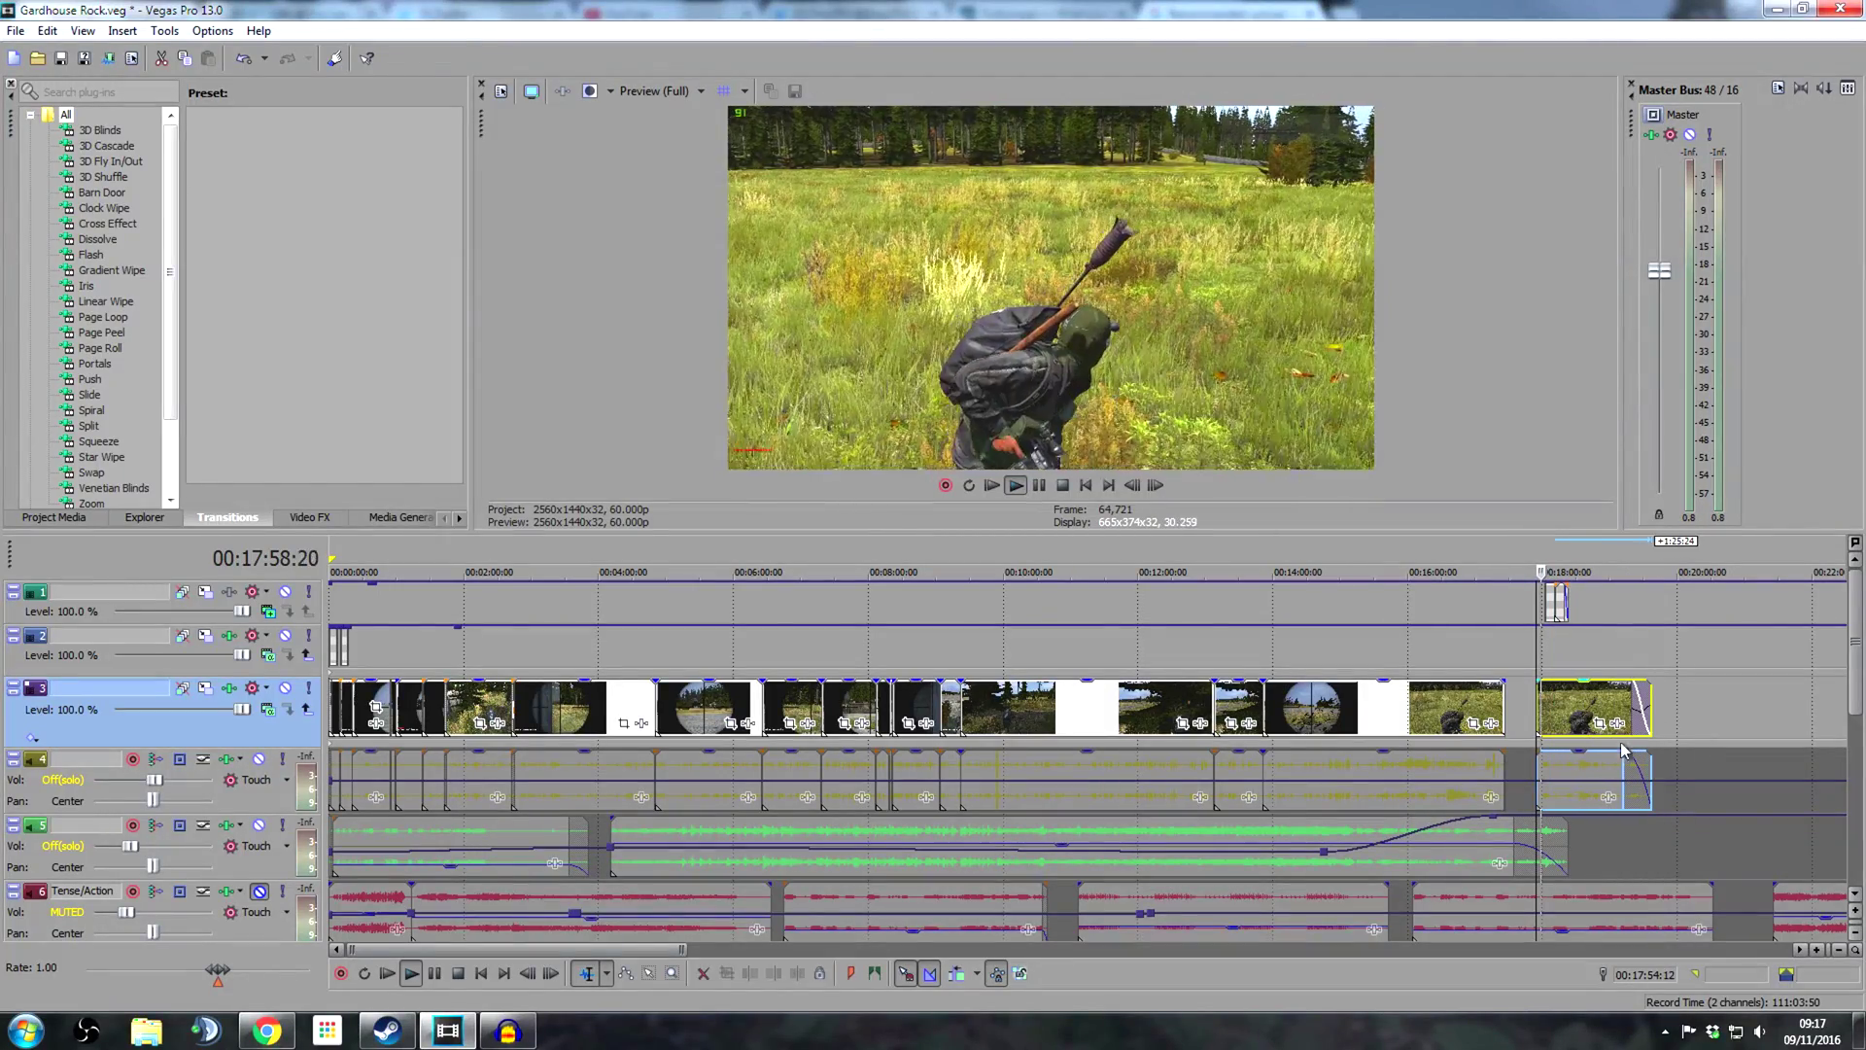
Open the end clip's audio event properties and close them without changes.
left_click(1586, 767)
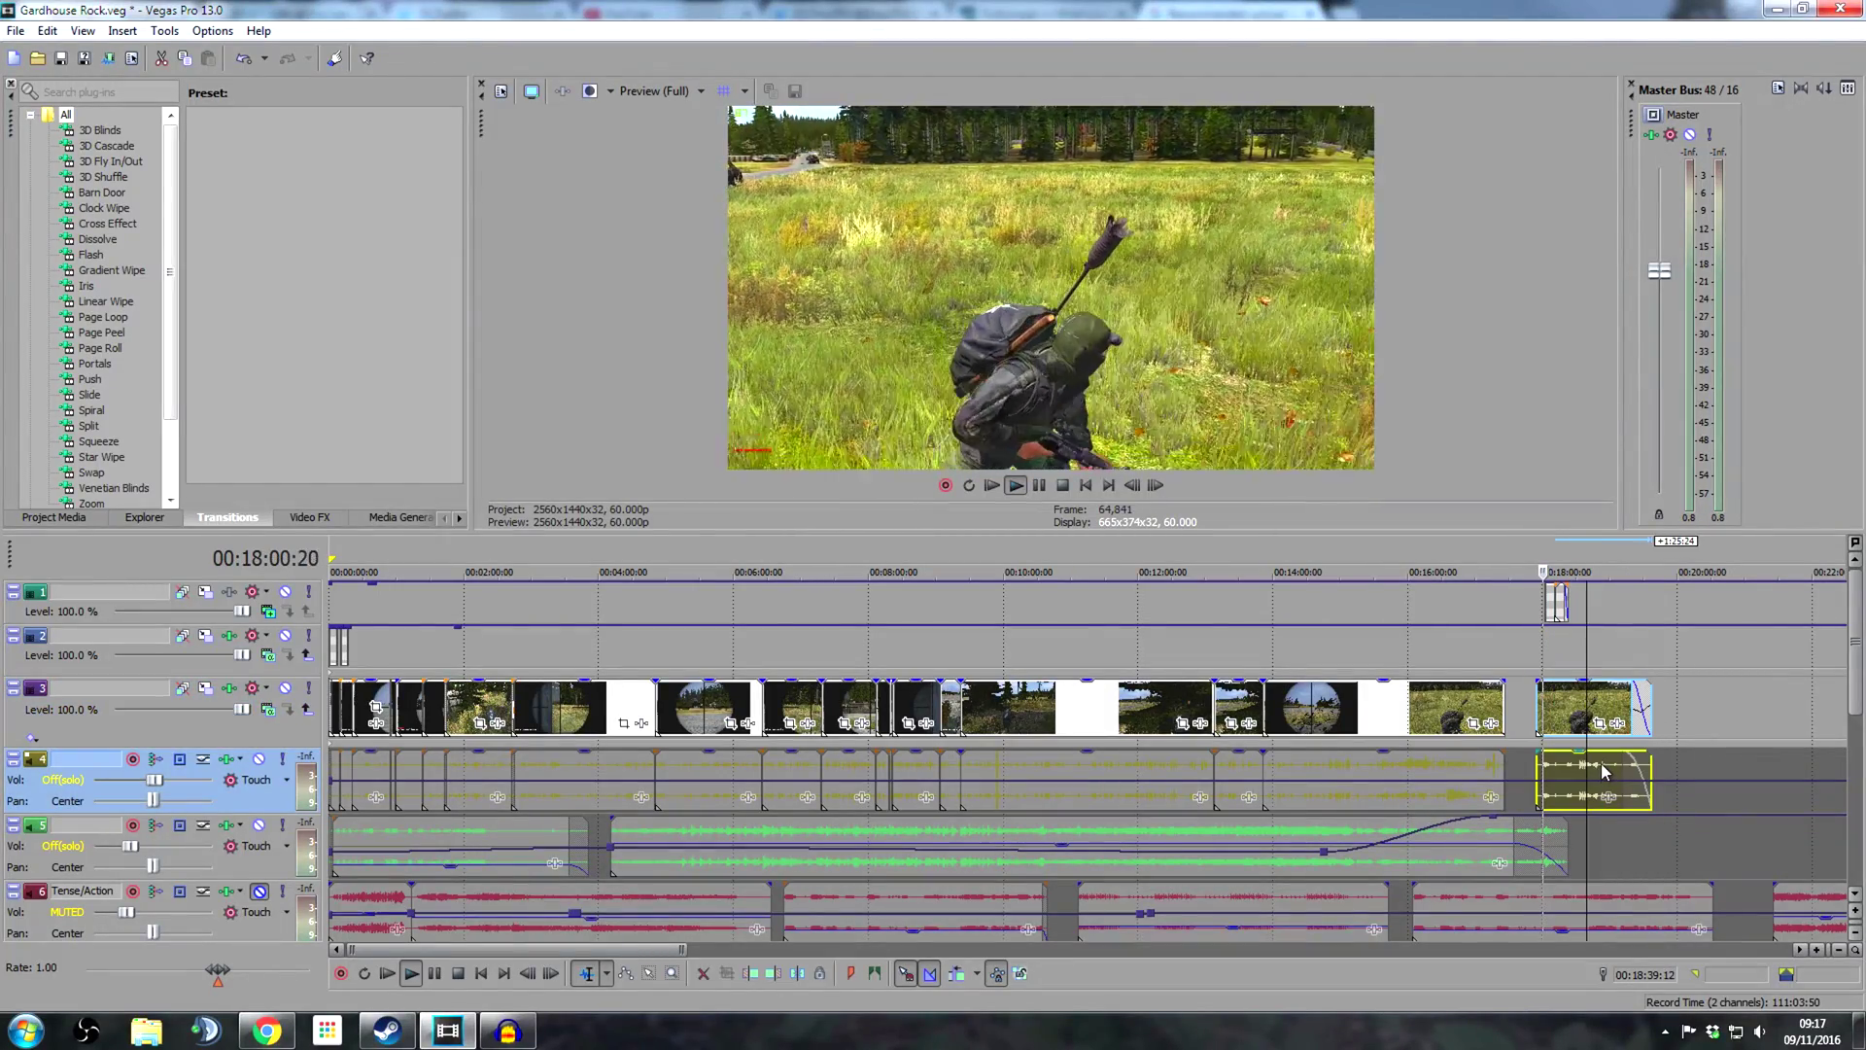
right_click(1600, 762)
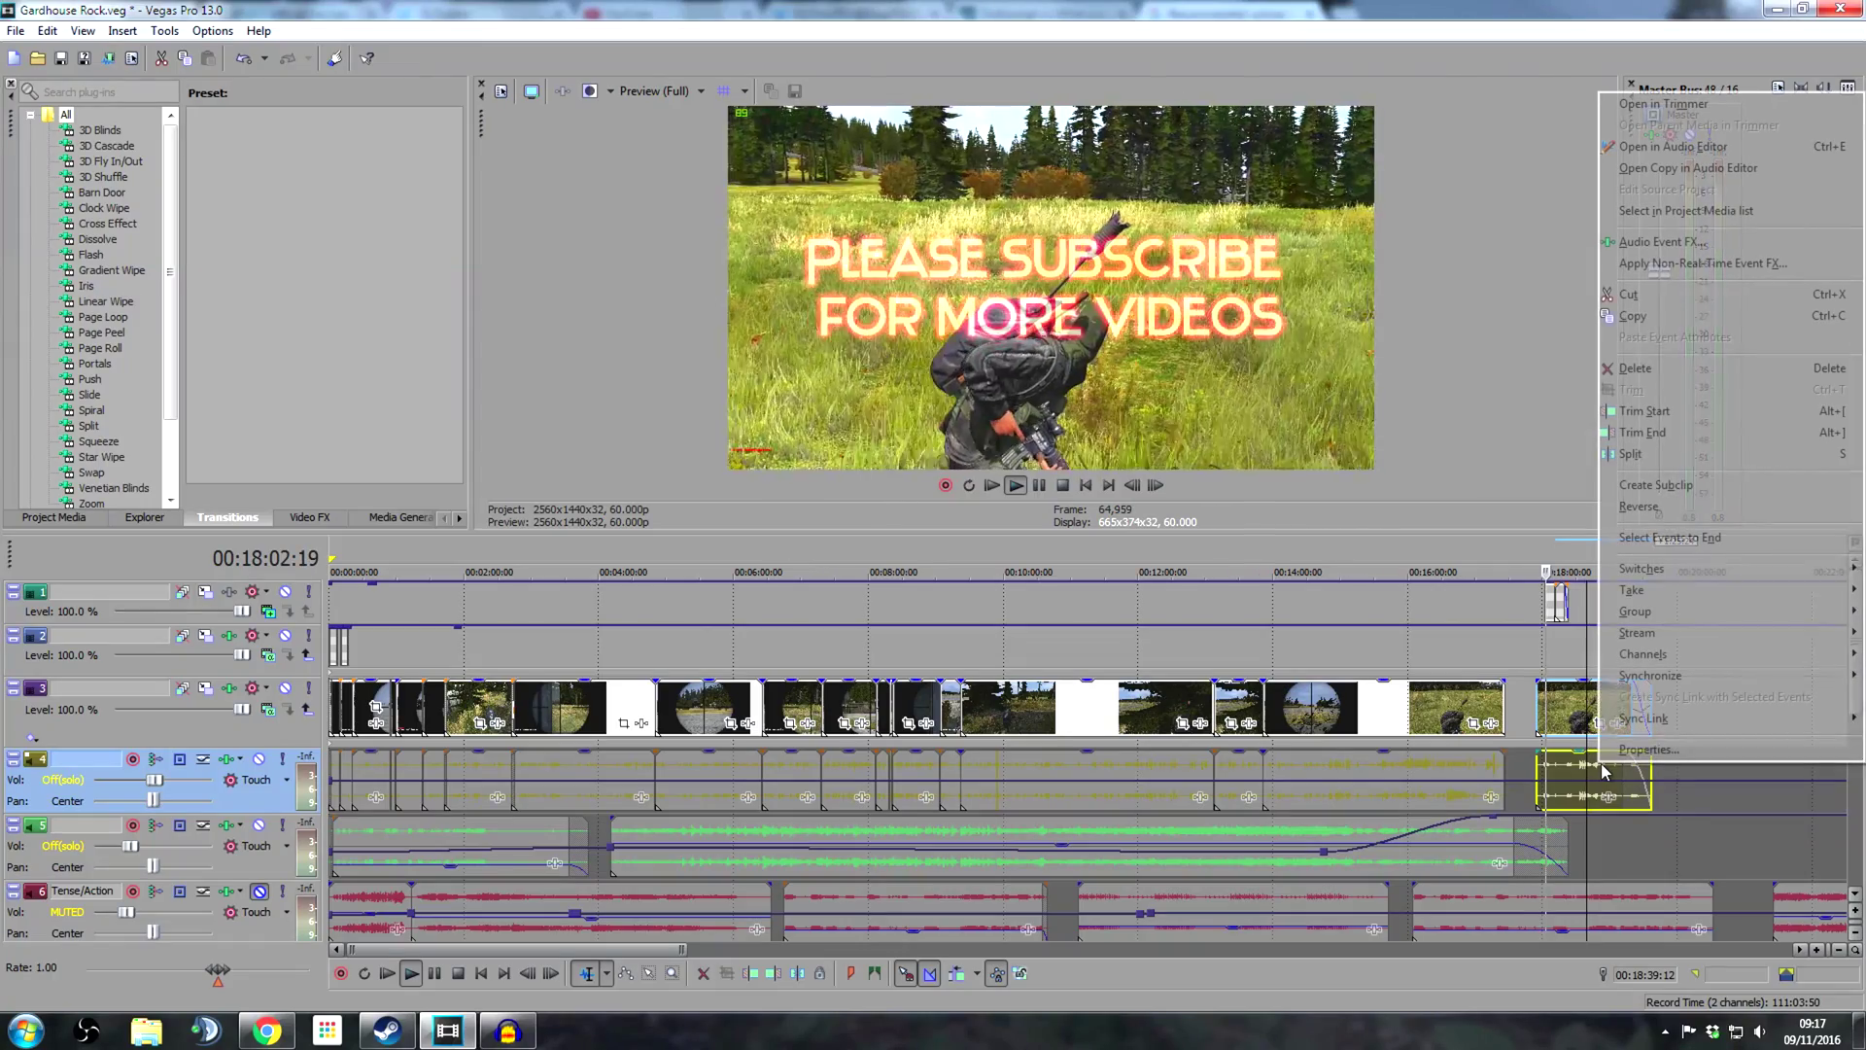
left_click(1655, 750)
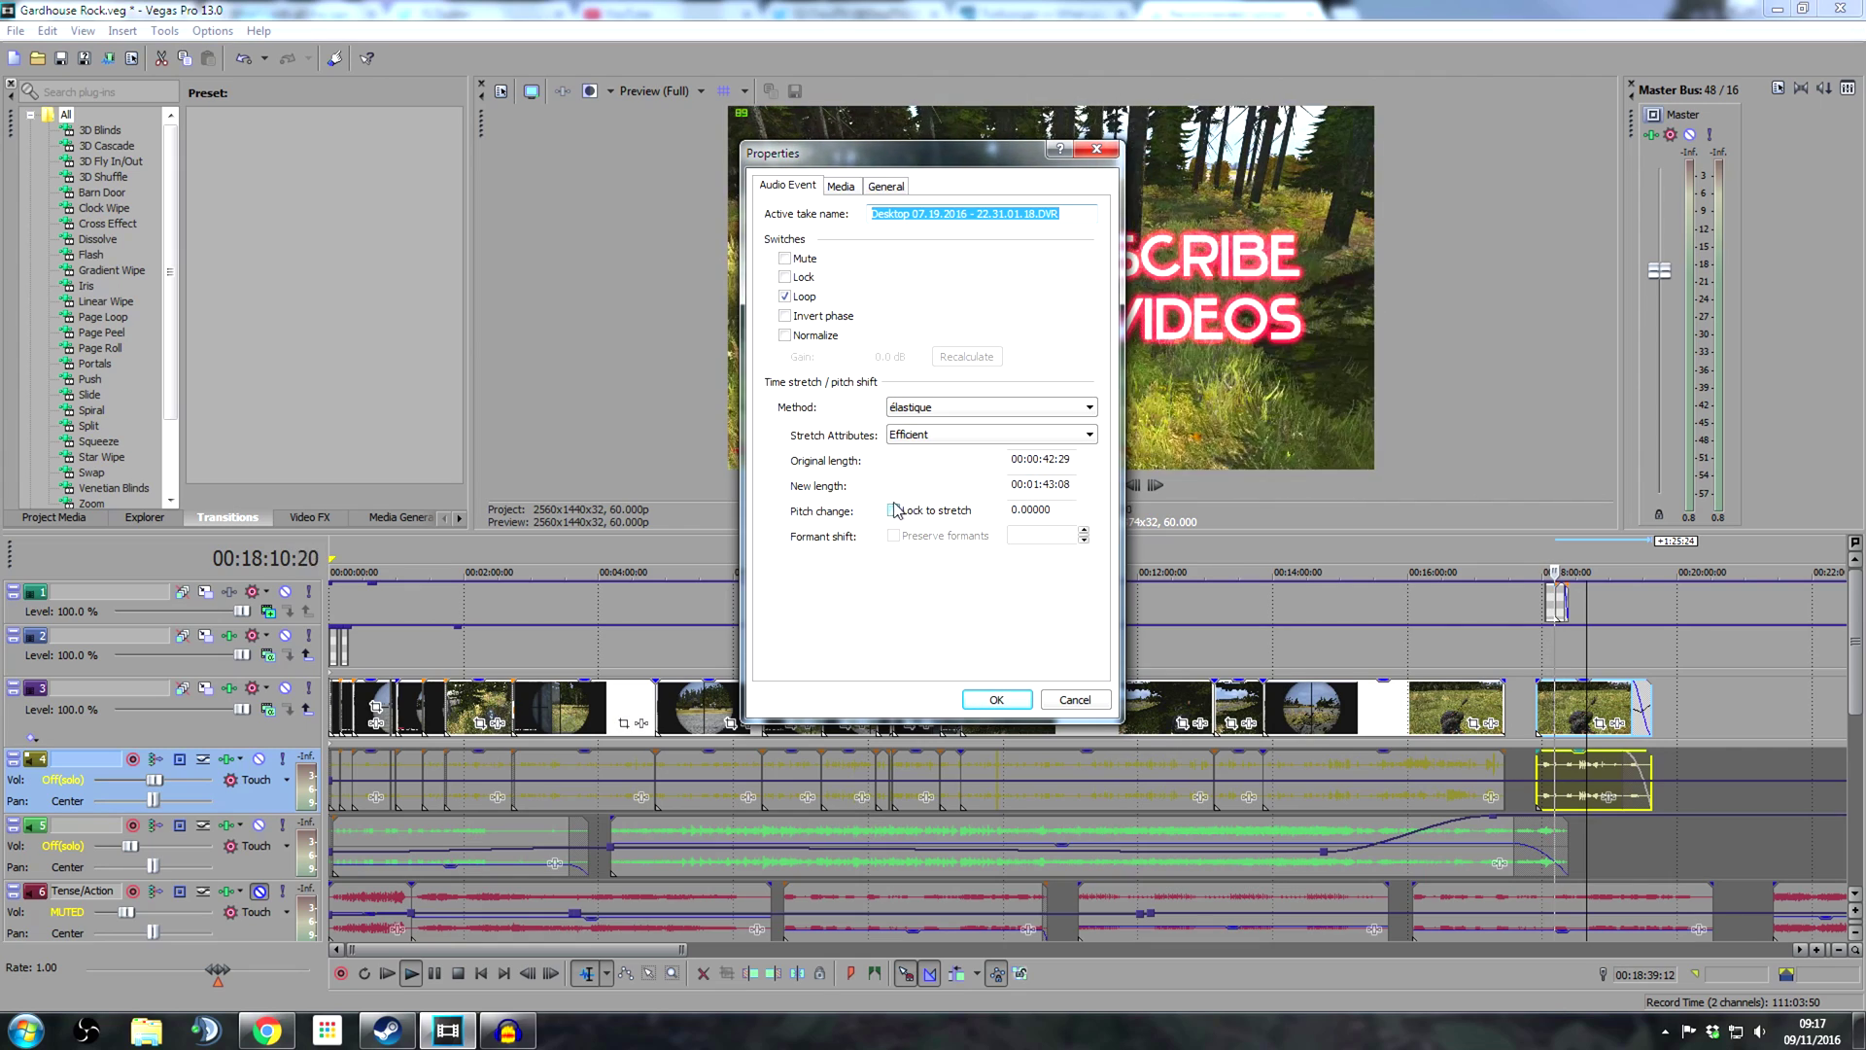
left_click(1074, 700)
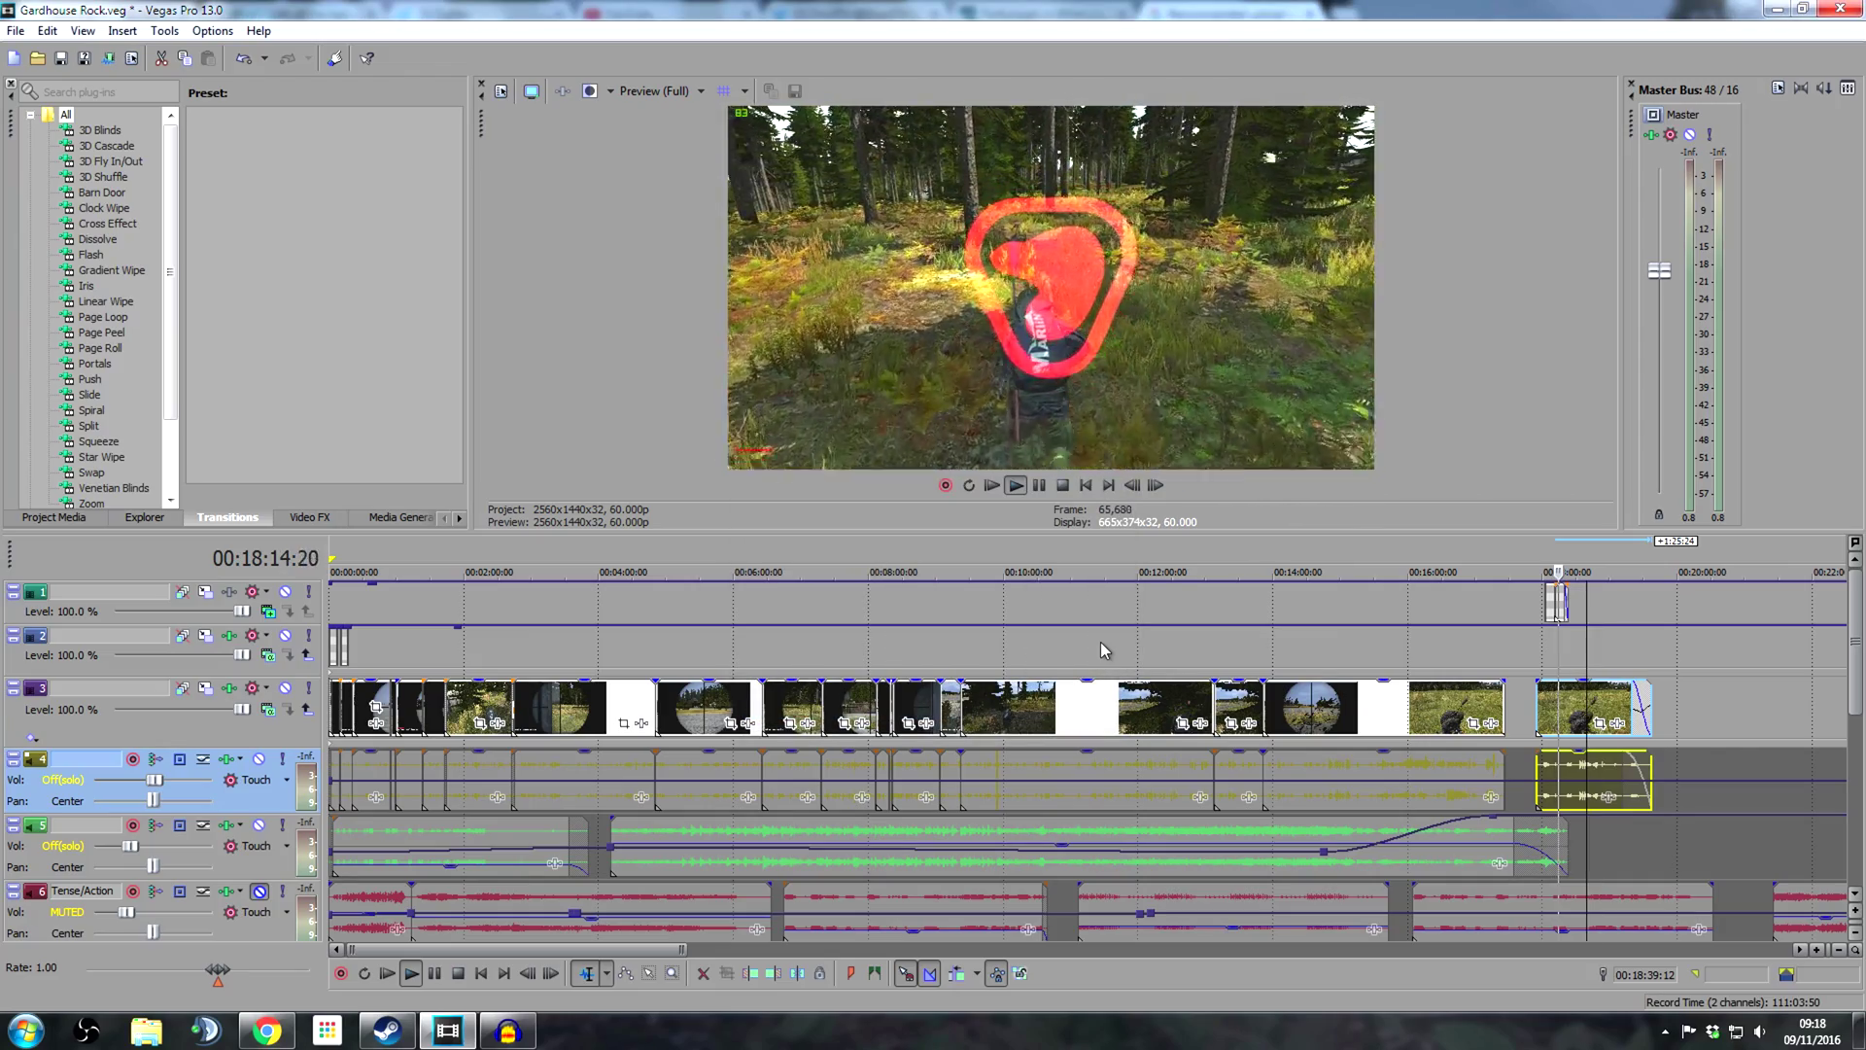